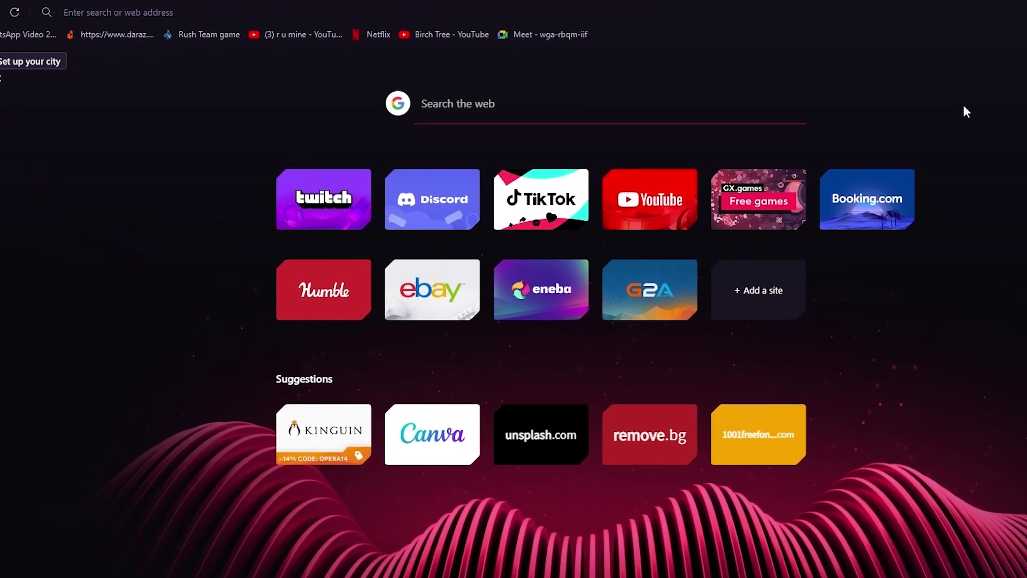
# Put the cursor in Opera GX's address bar to enter a web address.
pyautogui.click(884, 18)
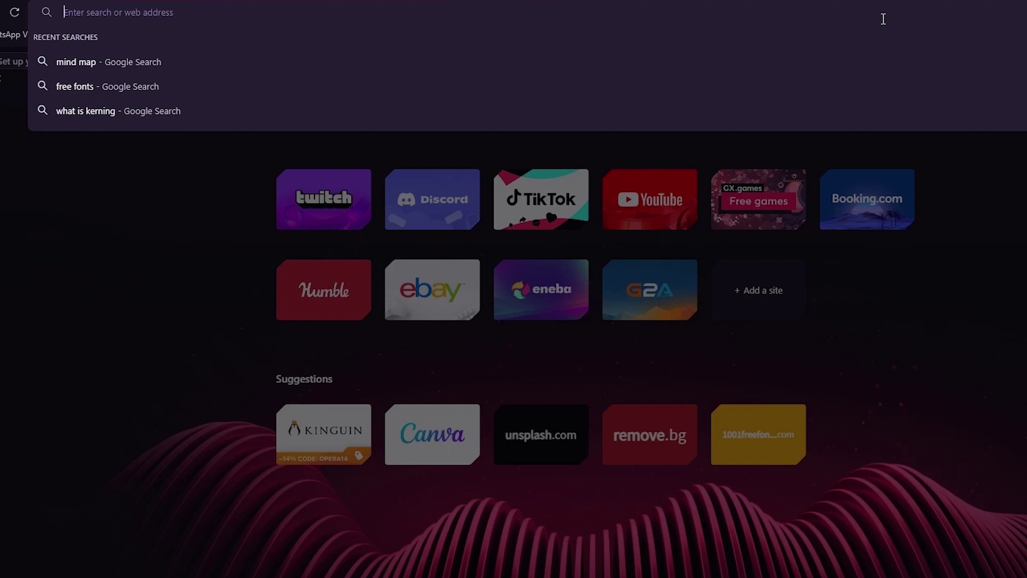
# Go to canva.com and scroll down to the recent designs and back up.
pyautogui.write('canva.com')
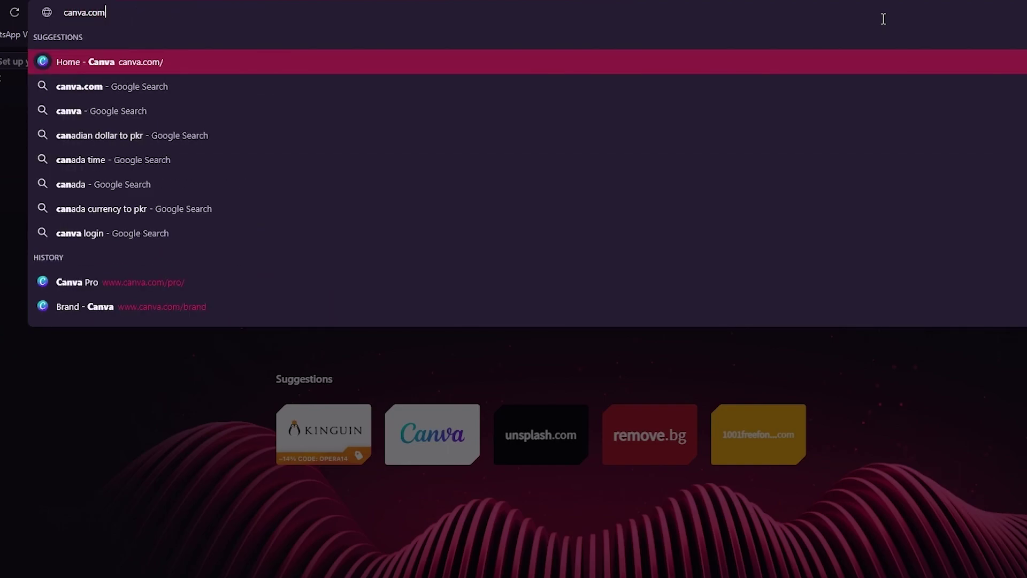
pyautogui.press('Return')
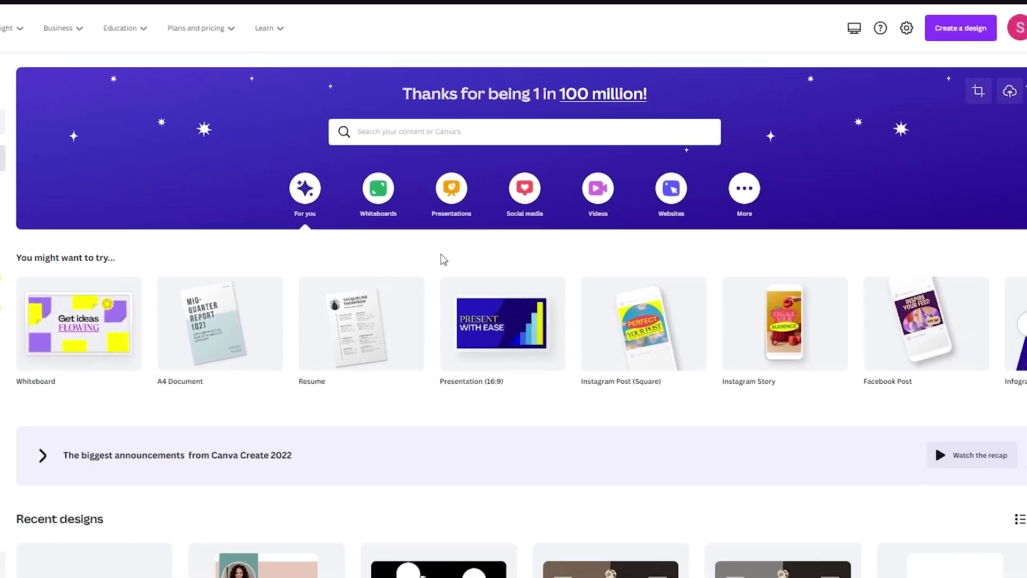
pyautogui.scroll(-5, 482, 268)
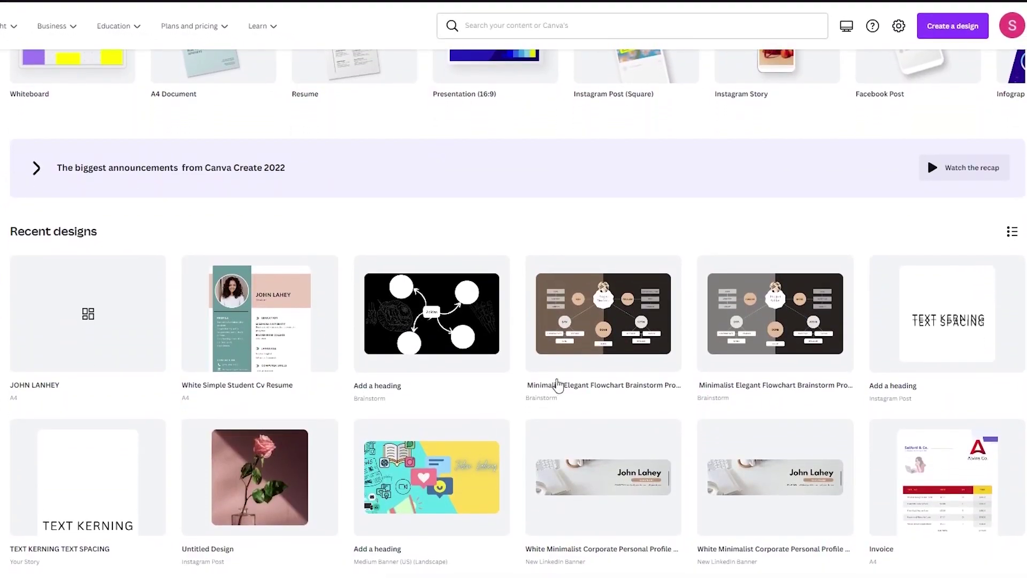
pyautogui.scroll(5, 406, 216)
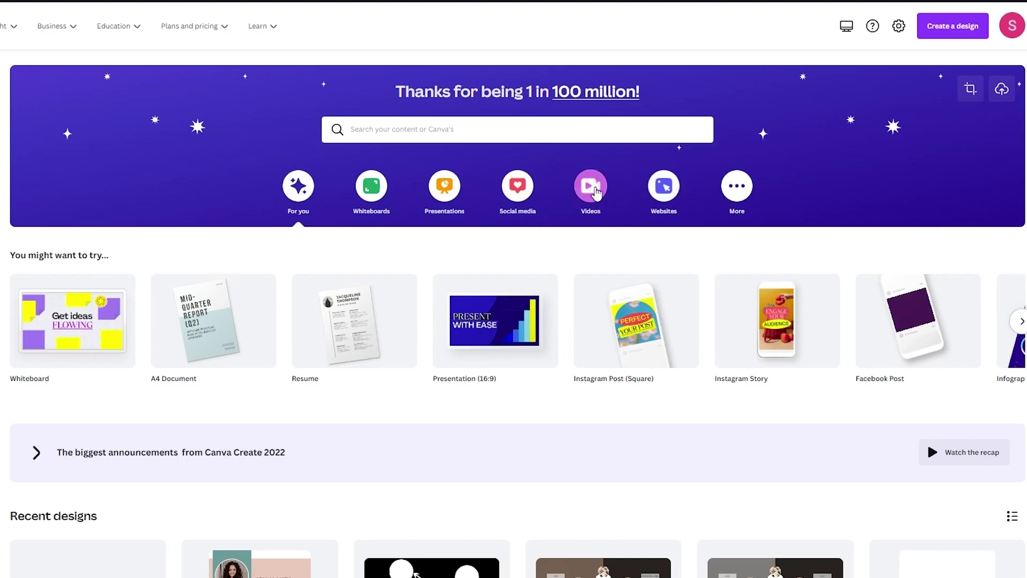
# Switch Canva's home page to the Videos category and scroll through the video templates.
pyautogui.click(595, 191)
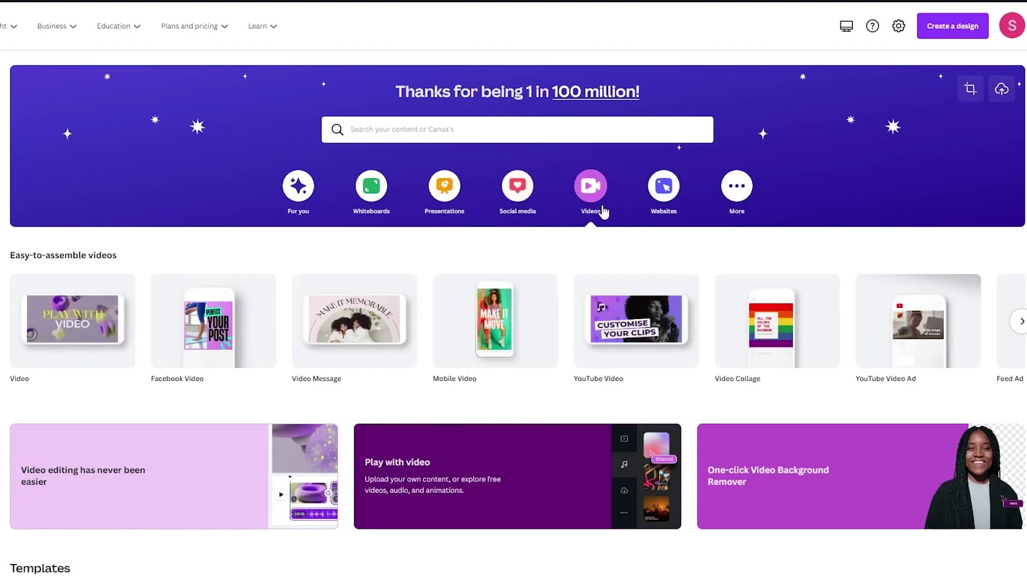
pyautogui.scroll(-5, 307, 469)
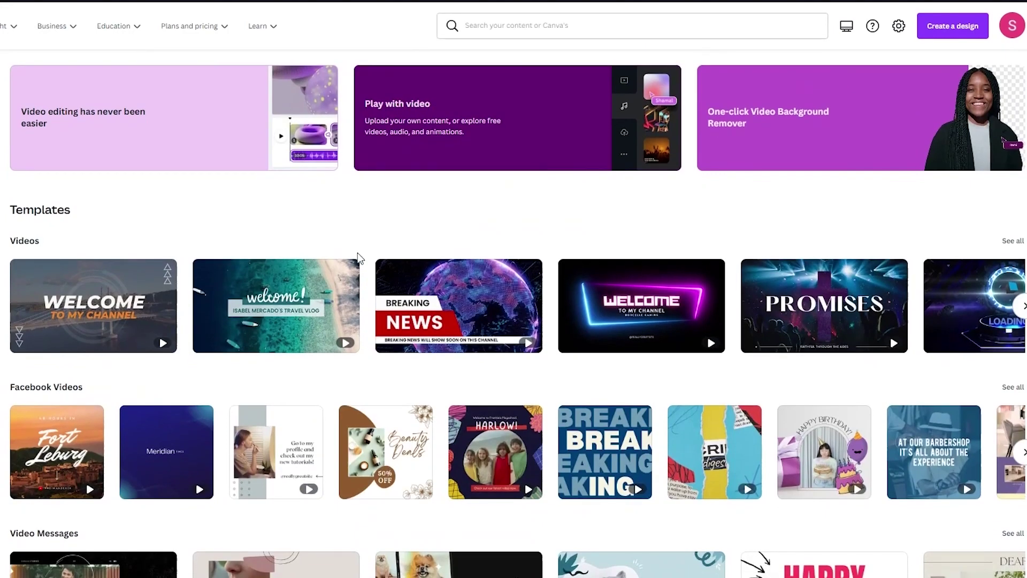
pyautogui.scroll(-7, 357, 253)
pyautogui.scroll(1, 357, 253)
pyautogui.scroll(12, 359, 259)
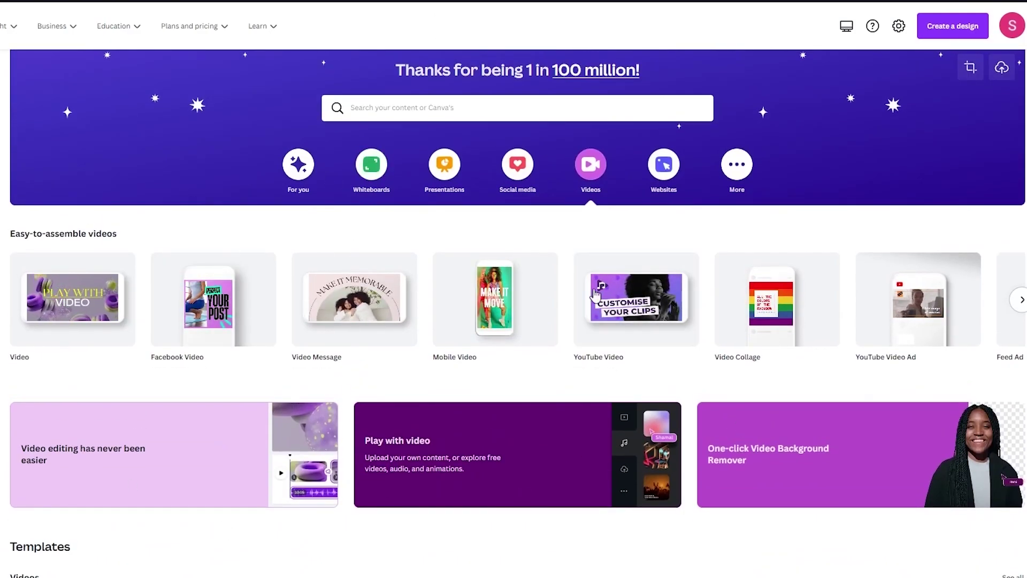
pyautogui.scroll(-6, 560, 373)
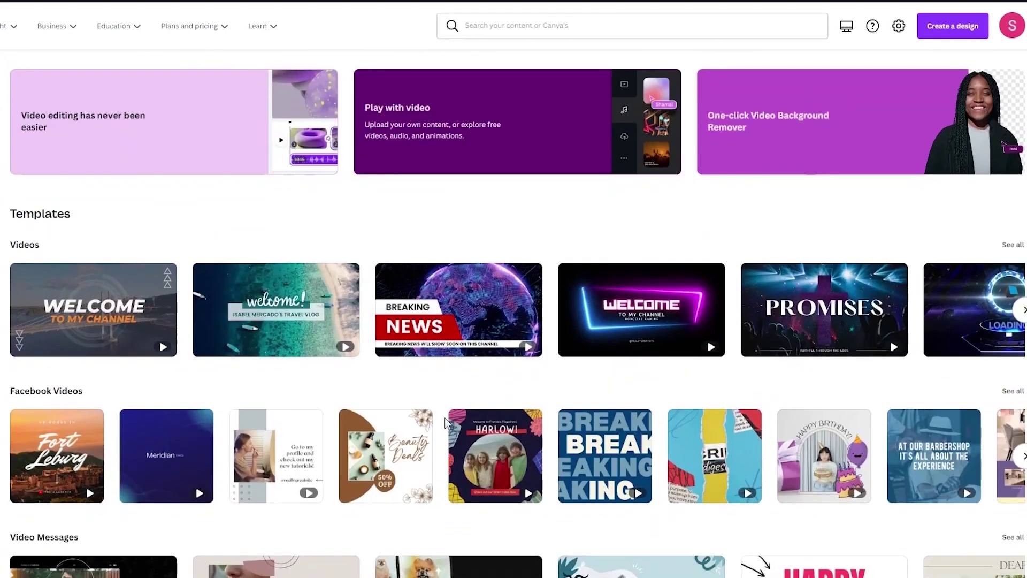
pyautogui.scroll(6, 321, 292)
pyautogui.scroll(1, 343, 419)
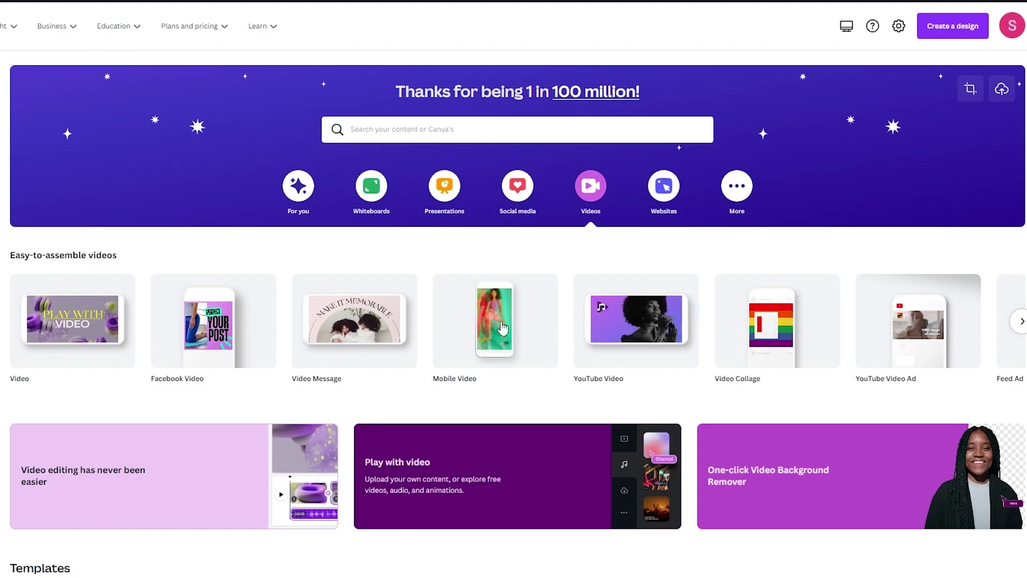
# Page the video design types row right, check the Instagram Reel link options, then return to its start.
pyautogui.moveTo(506, 337)
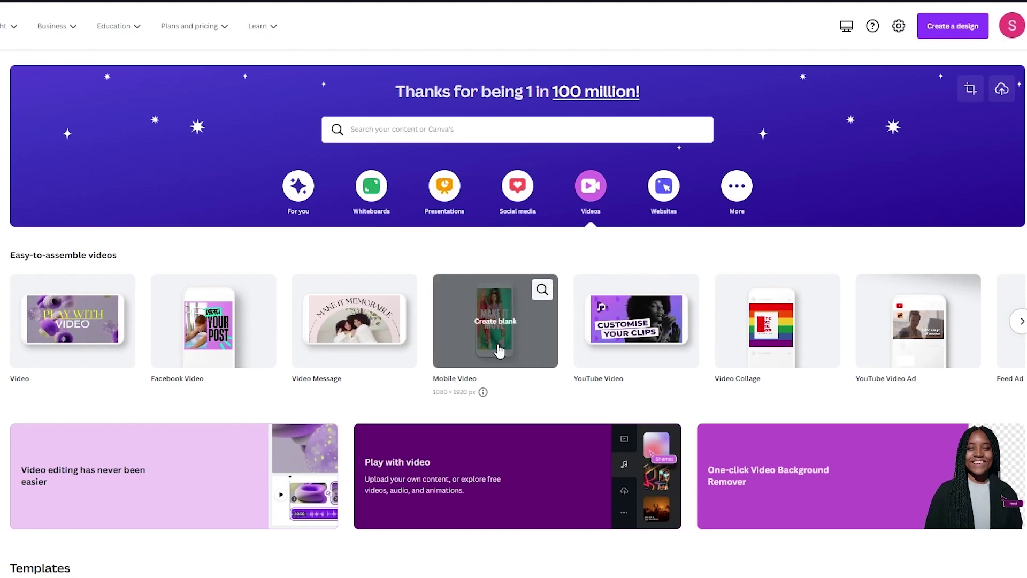
pyautogui.moveTo(317, 321)
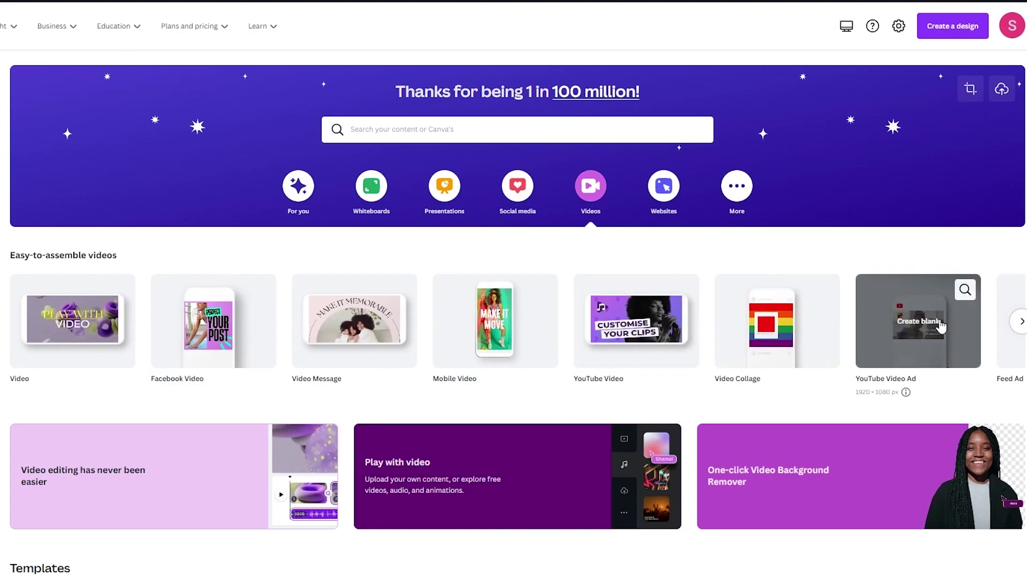
pyautogui.click(1022, 321)
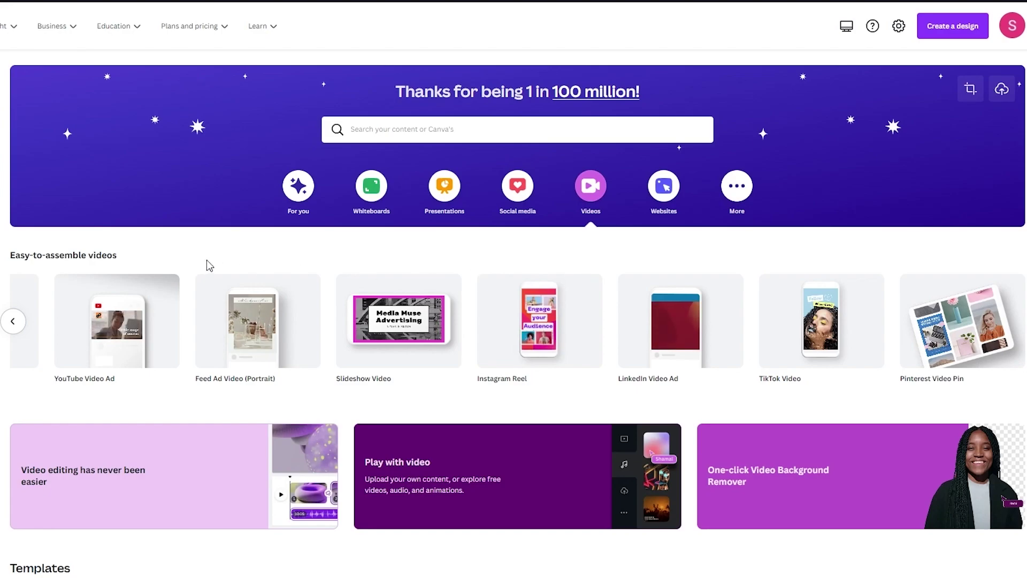
pyautogui.rightClick(528, 350)
pyautogui.click(556, 360)
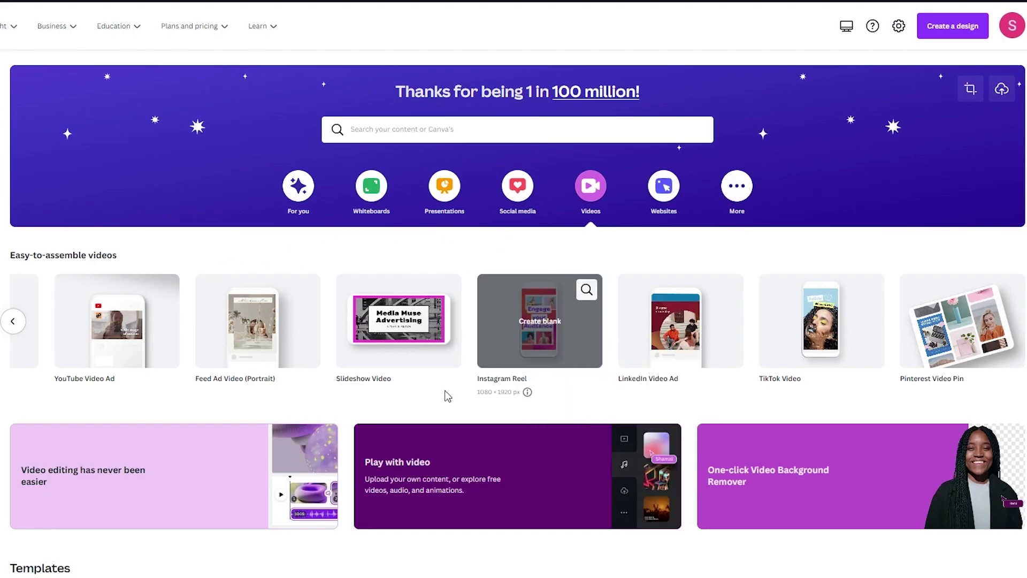
pyautogui.click(13, 321)
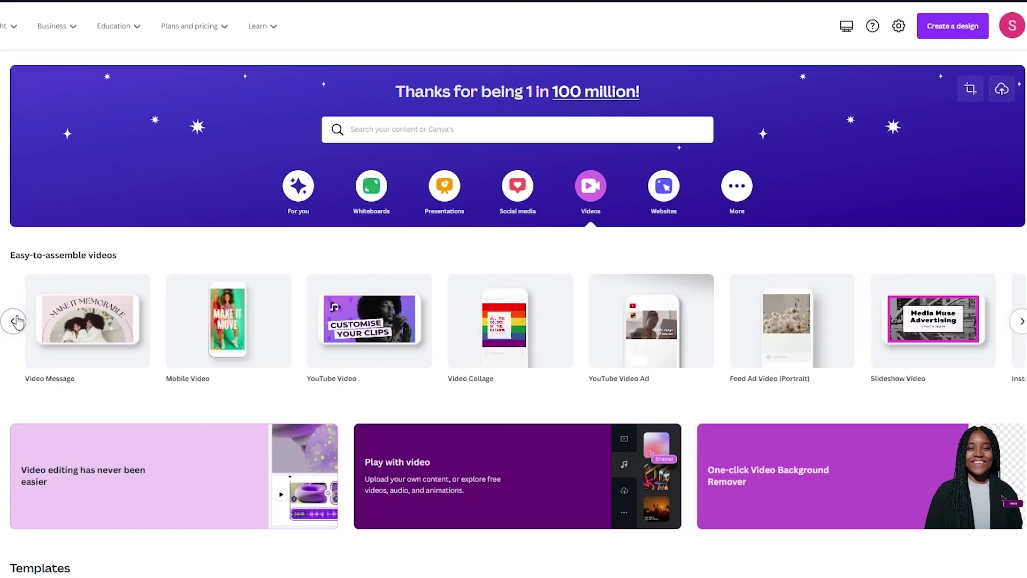
pyautogui.scroll(-7, 333, 522)
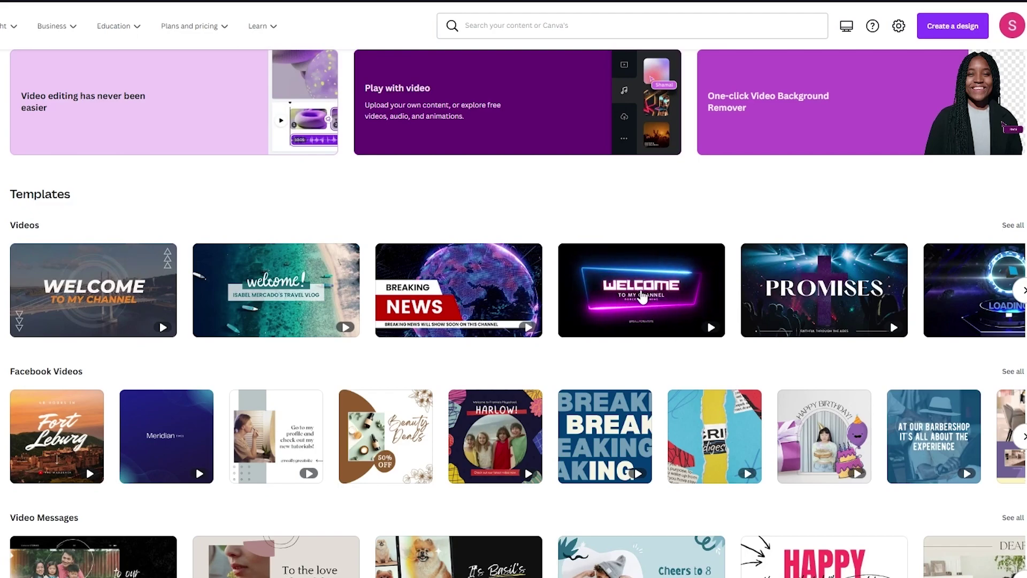
pyautogui.scroll(1, 212, 226)
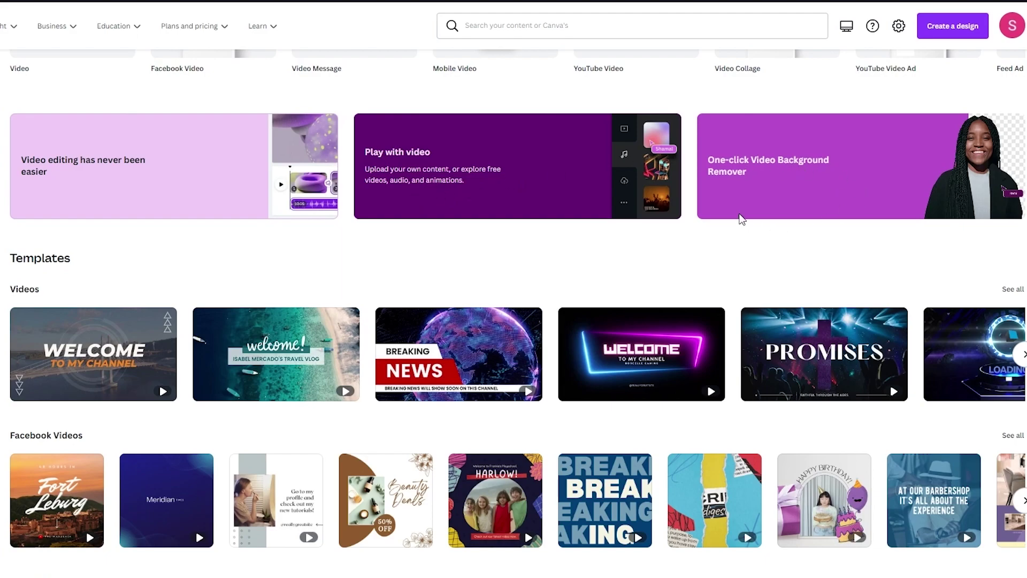
pyautogui.scroll(4, 741, 218)
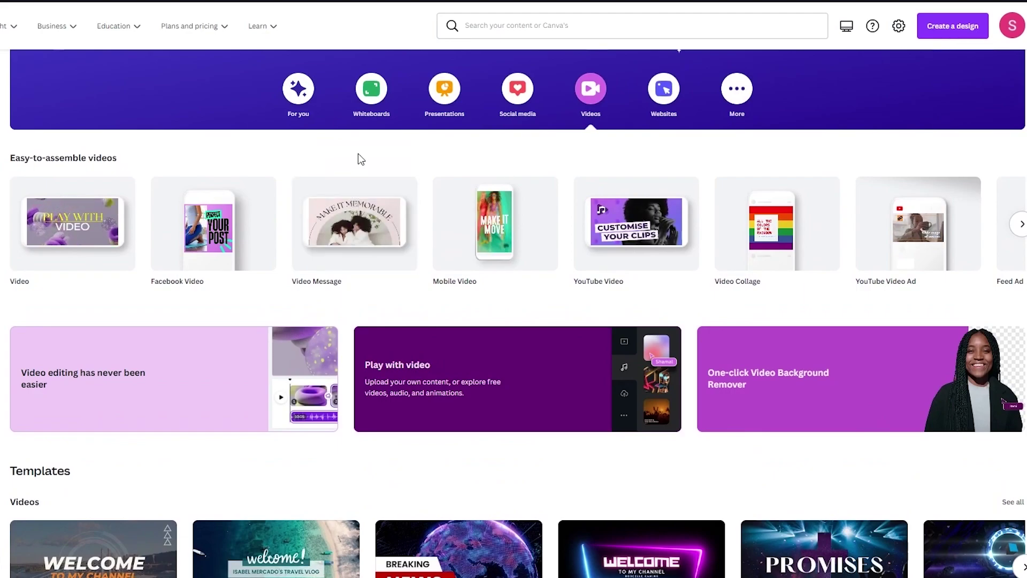
# Create a blank Mobile Video design with two pages and drop the 'Q&A with our Chef!' template on page one.
pyautogui.click(494, 222)
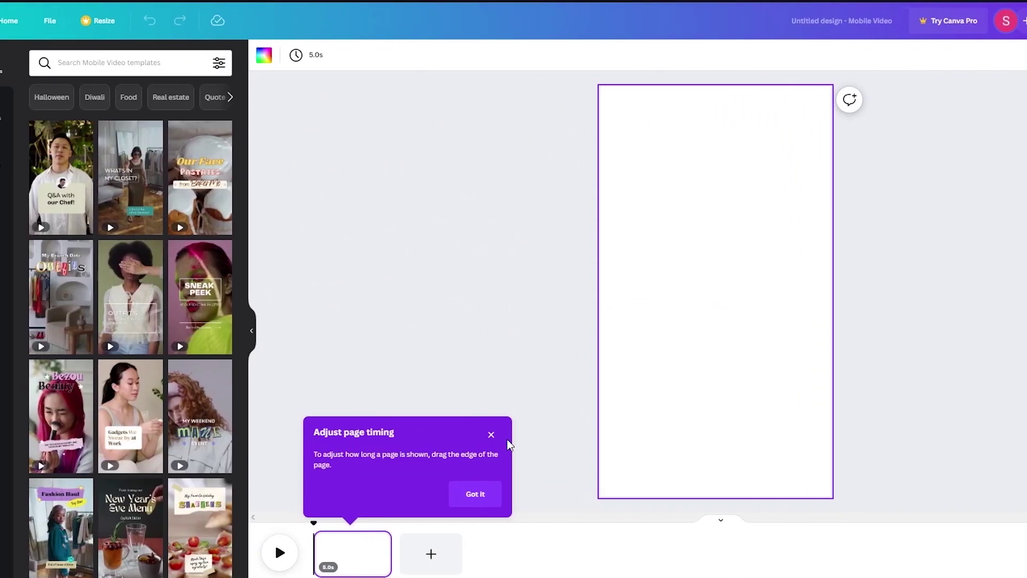
pyautogui.click(520, 435)
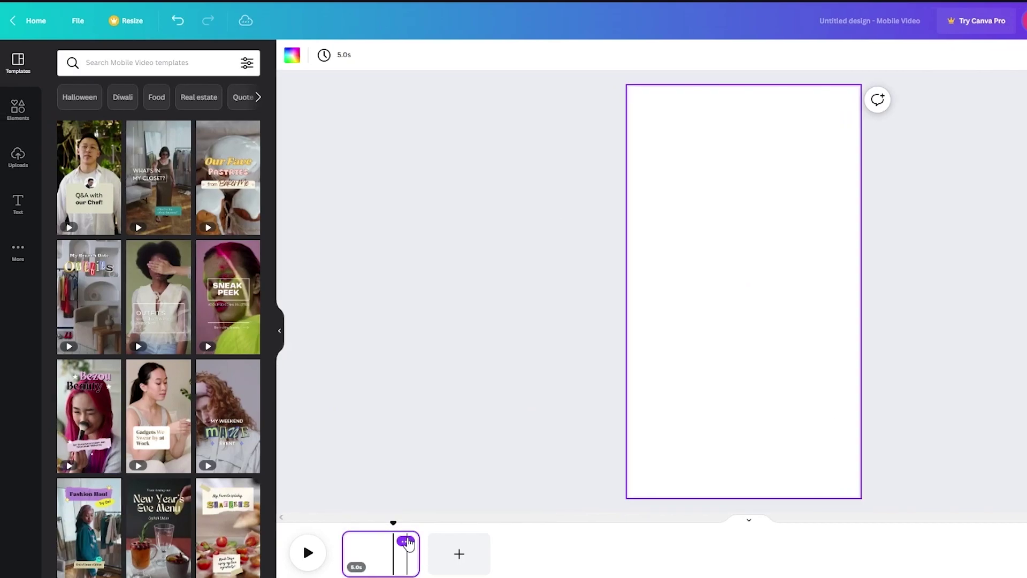
pyautogui.click(405, 541)
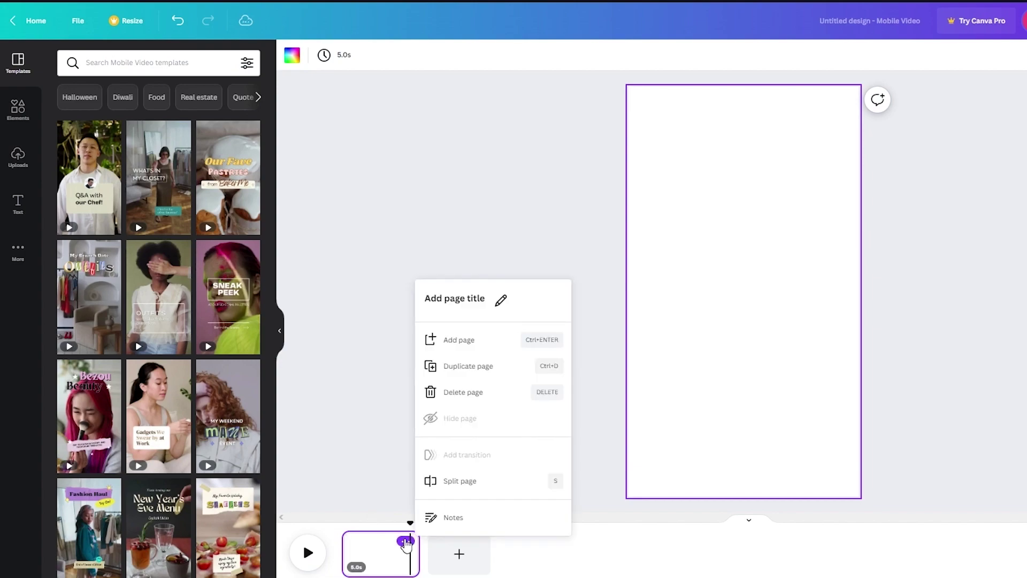
pyautogui.click(462, 403)
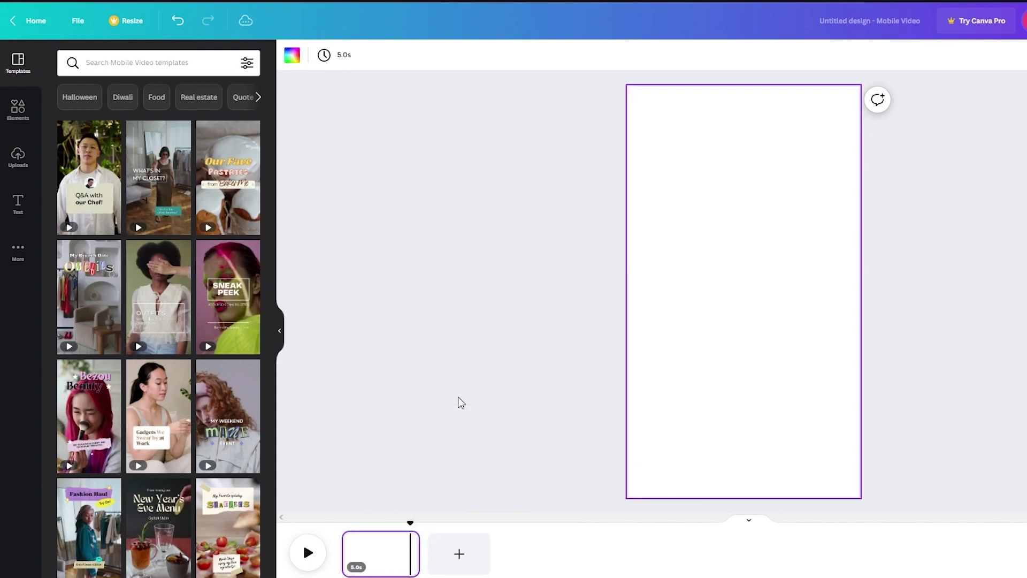
pyautogui.click(459, 553)
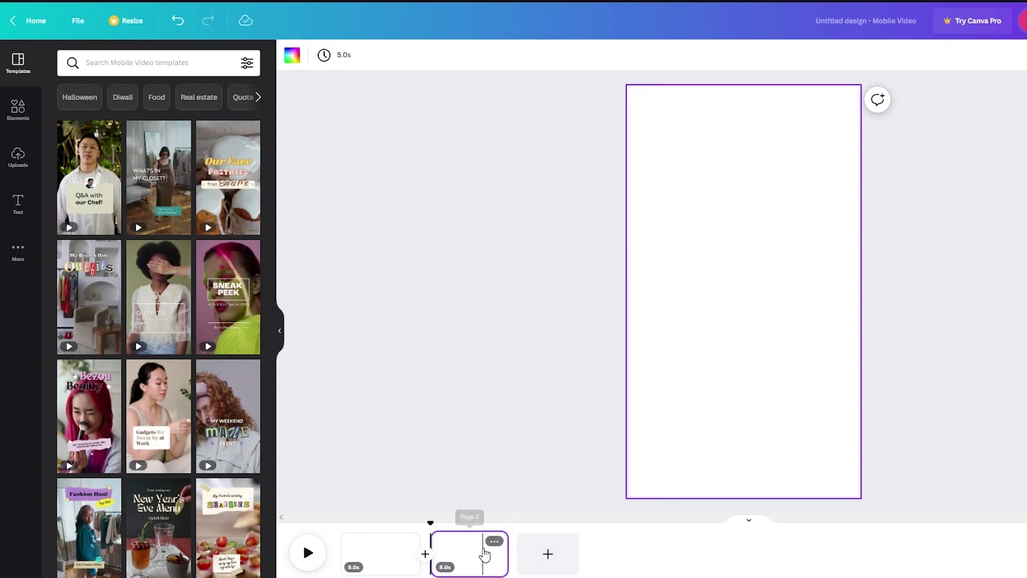
pyautogui.click(427, 375)
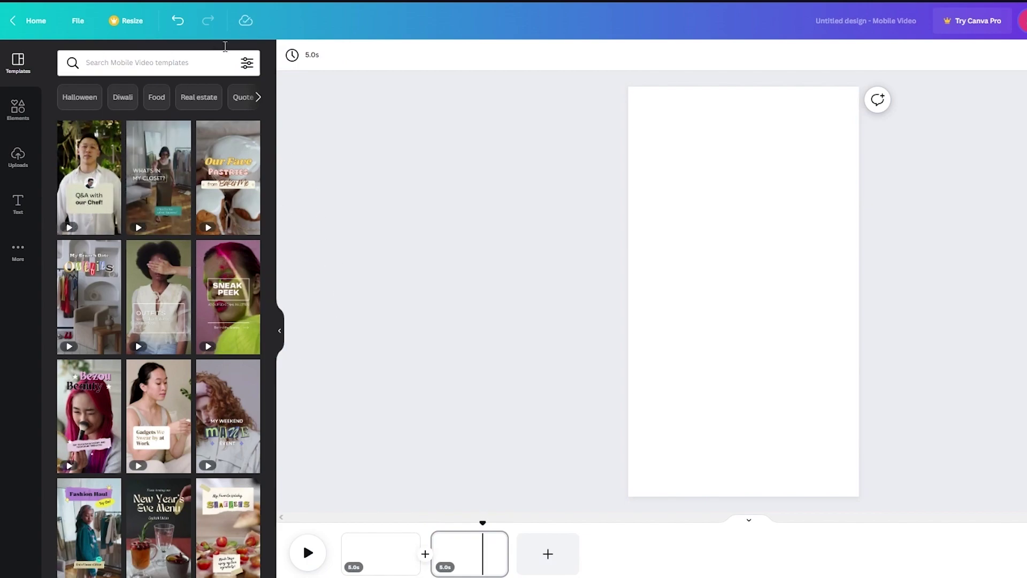
pyautogui.moveTo(99, 177)
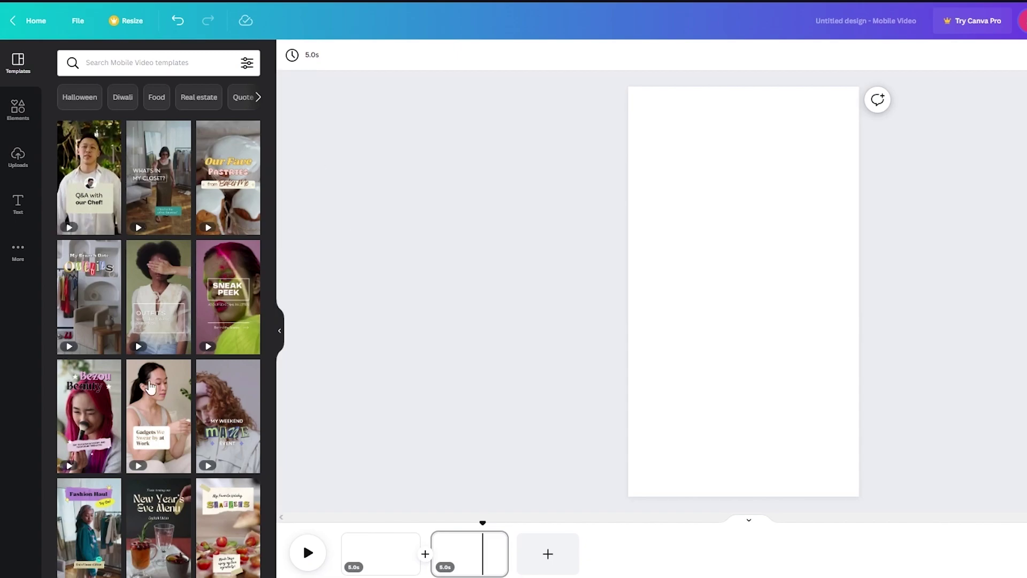
pyautogui.moveTo(103, 228); pyautogui.dragTo(366, 557)
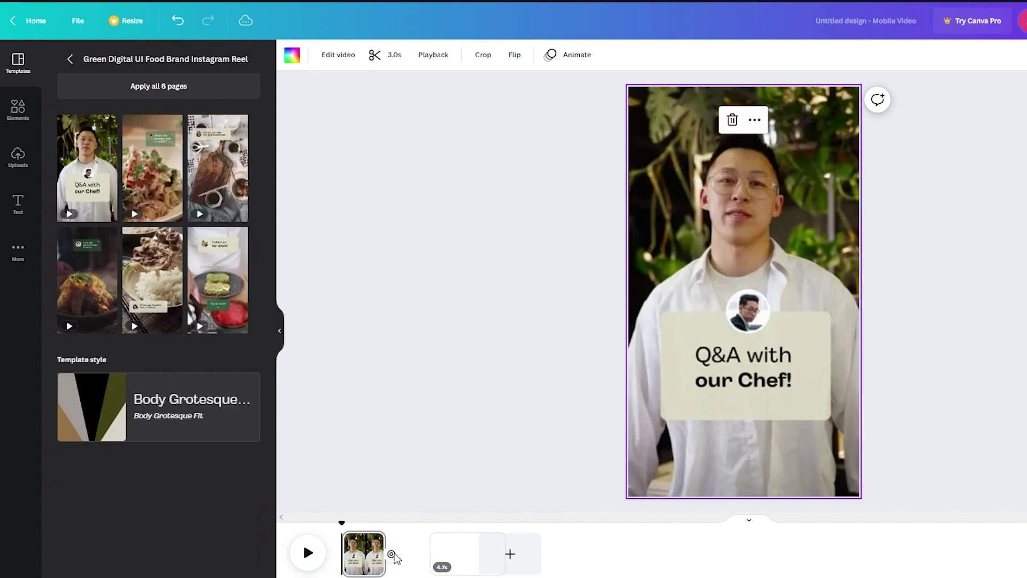
# Bring up the page options menu for the first page, the Q&A with our Chef clip.
pyautogui.click(364, 551)
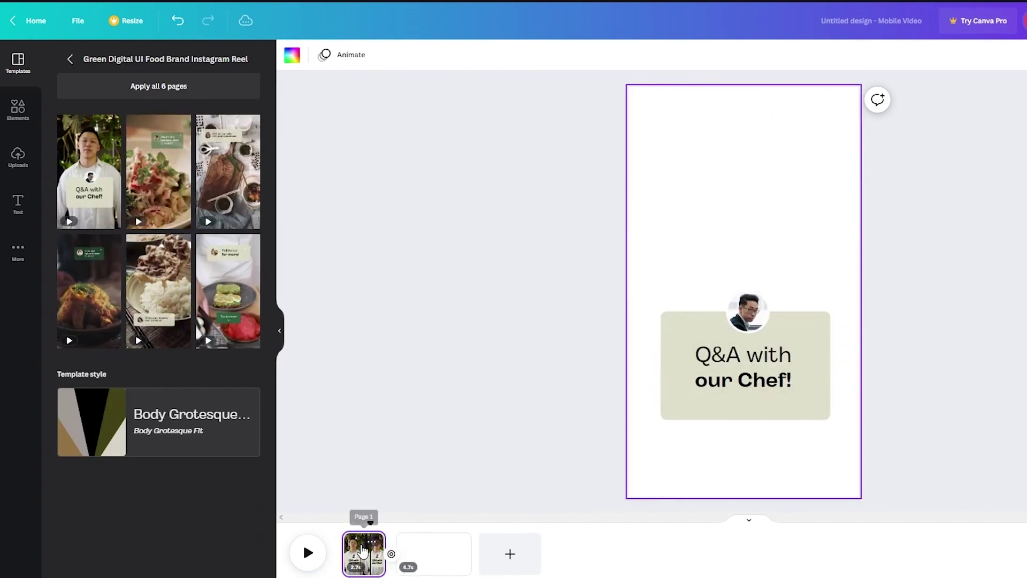
pyautogui.click(371, 543)
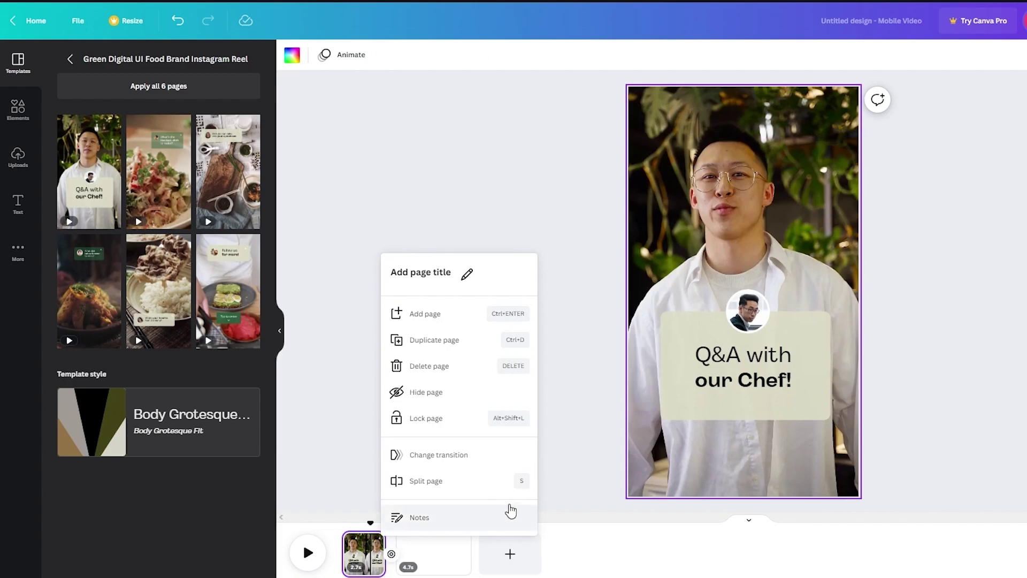
pyautogui.click(346, 442)
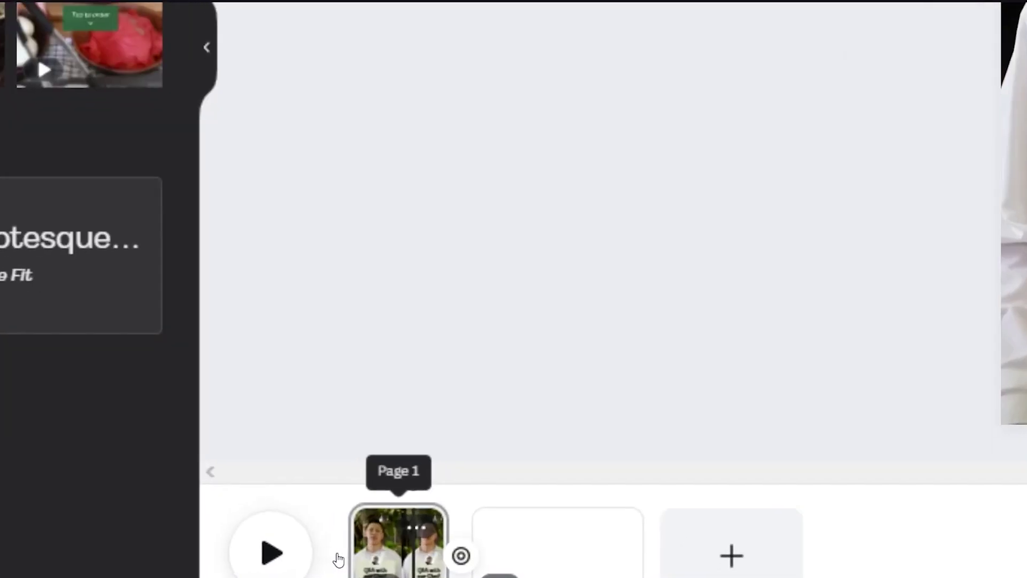
pyautogui.click(375, 540)
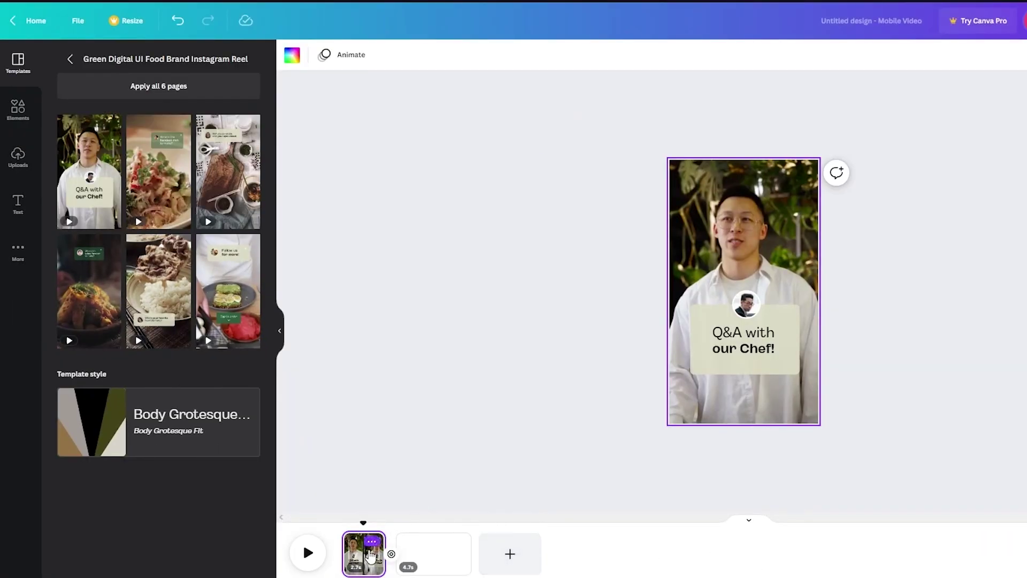
pyautogui.click(372, 541)
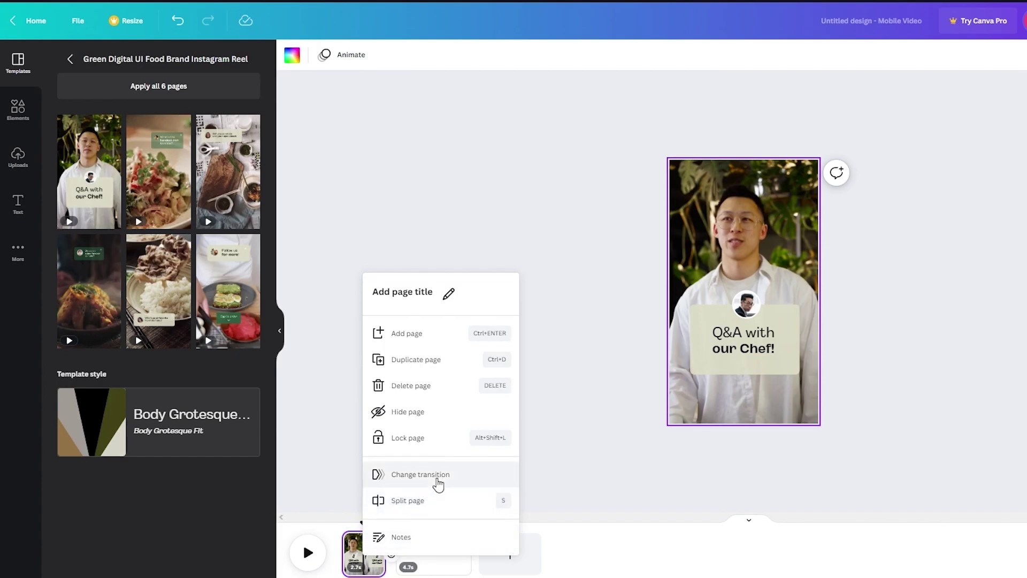
# Add a Slide transition from the Q&A page into the blank second page, then reshow the food template pages.
pyautogui.click(436, 475)
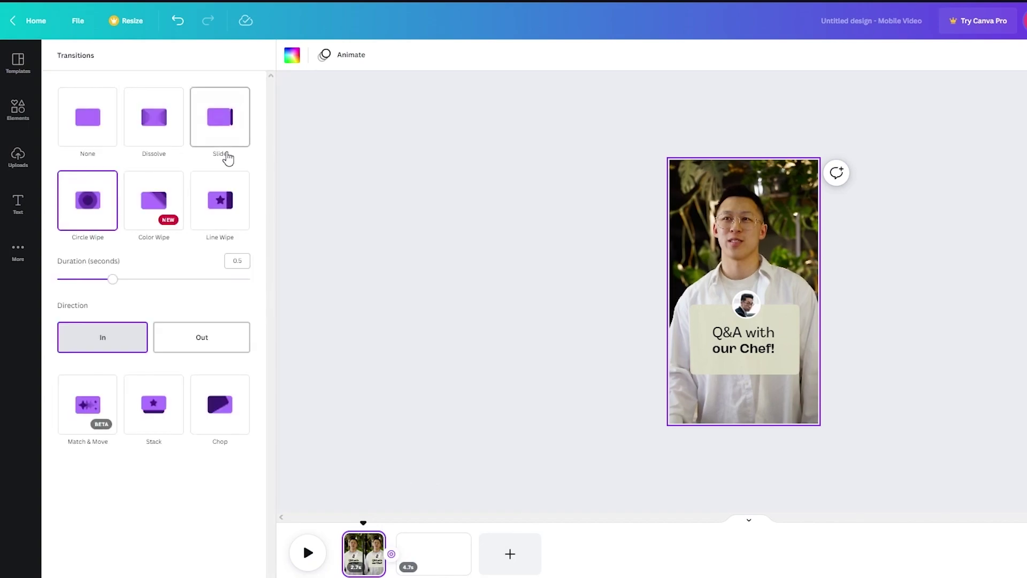
pyautogui.click(204, 121)
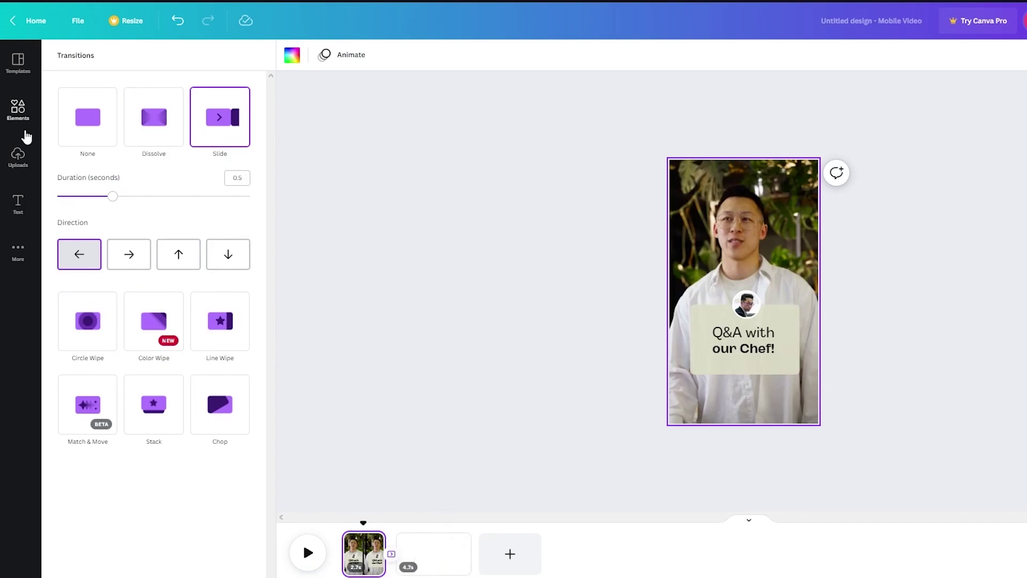
pyautogui.click(18, 155)
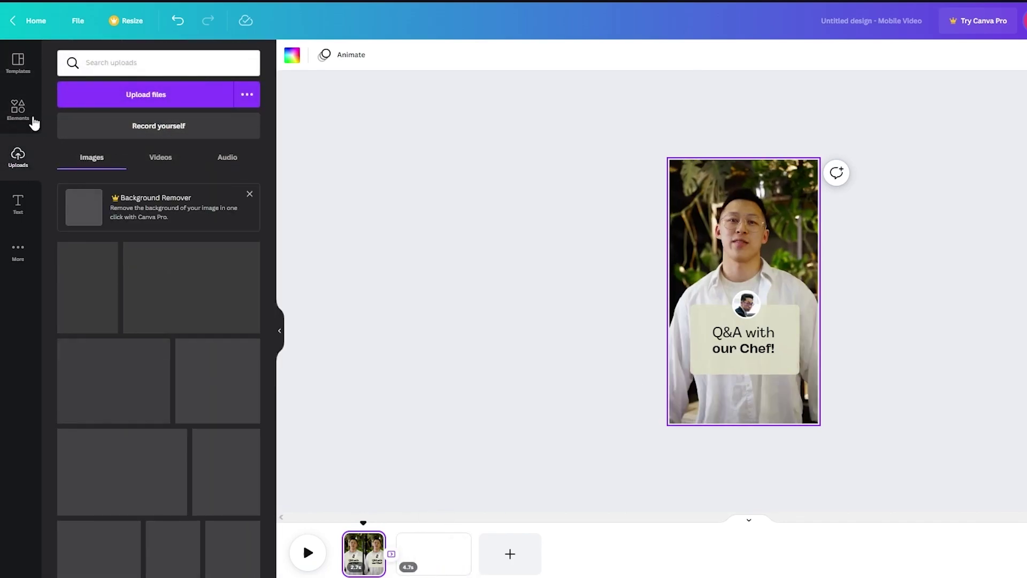
pyautogui.click(20, 113)
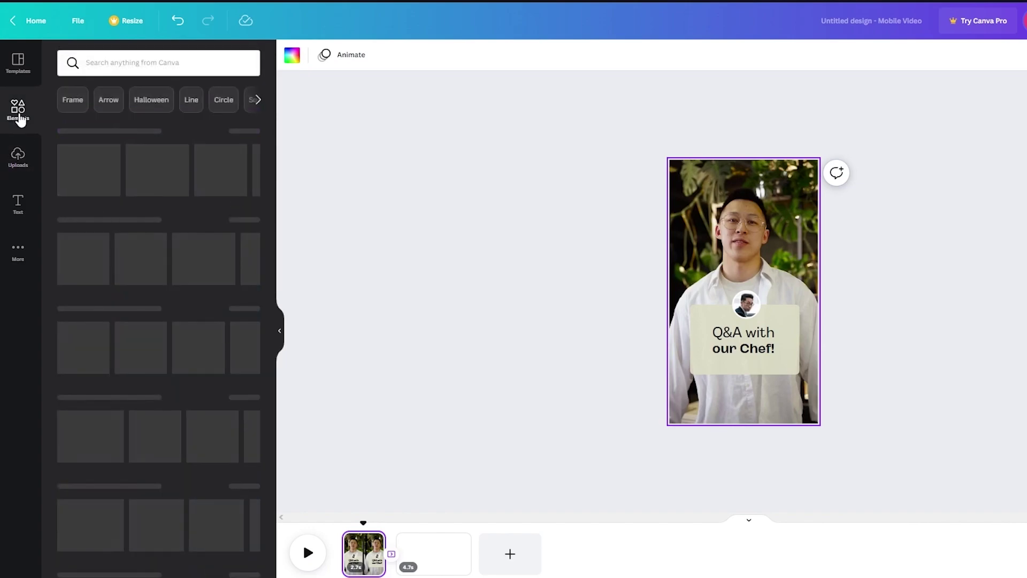
pyautogui.click(18, 62)
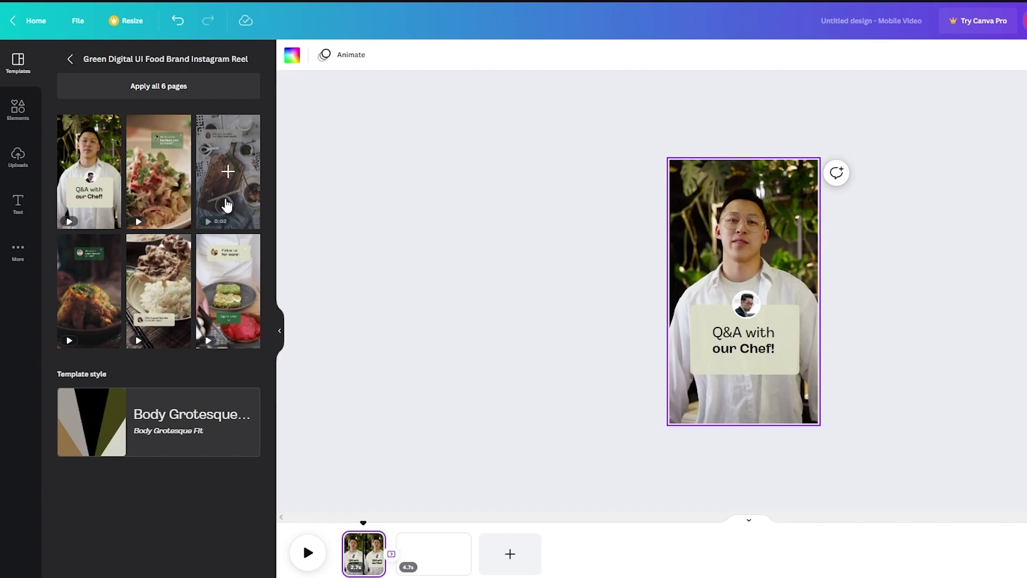
# Put the 'What's the hardest dish to make?' pasta page on page two and play from the Q&A page.
pyautogui.moveTo(151, 197); pyautogui.dragTo(433, 554)
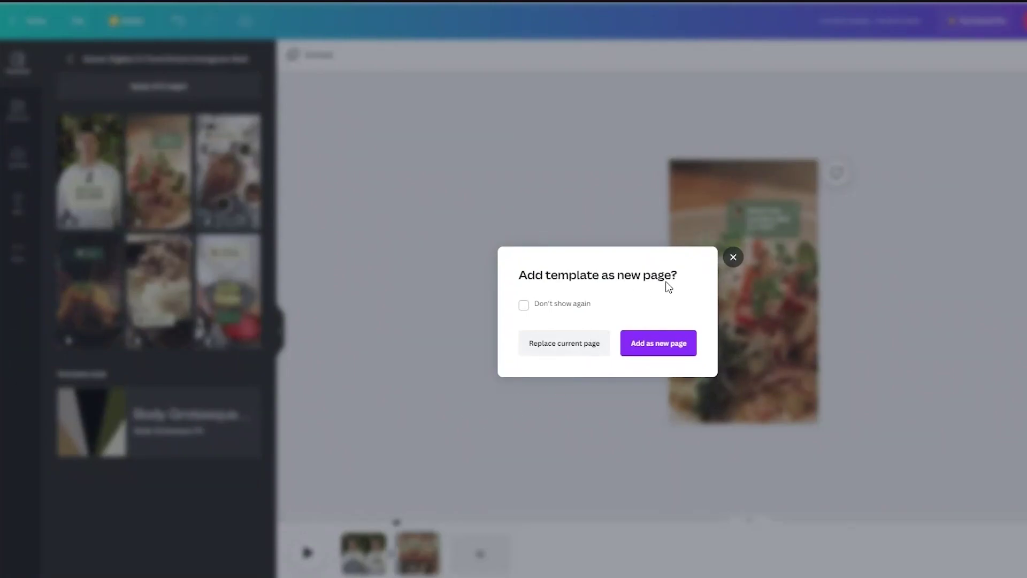
pyautogui.click(734, 258)
pyautogui.click(356, 559)
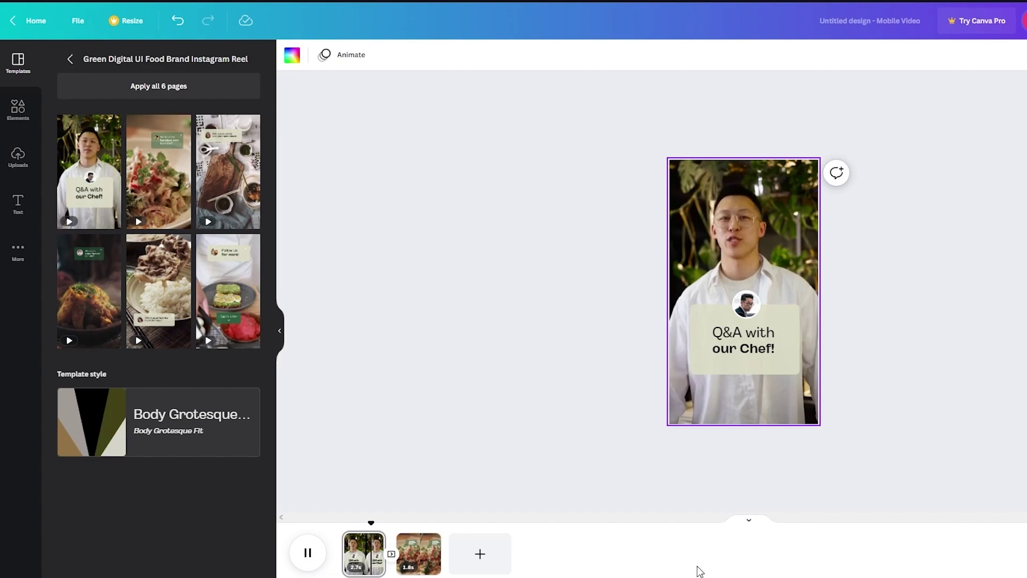
pyautogui.press('space')
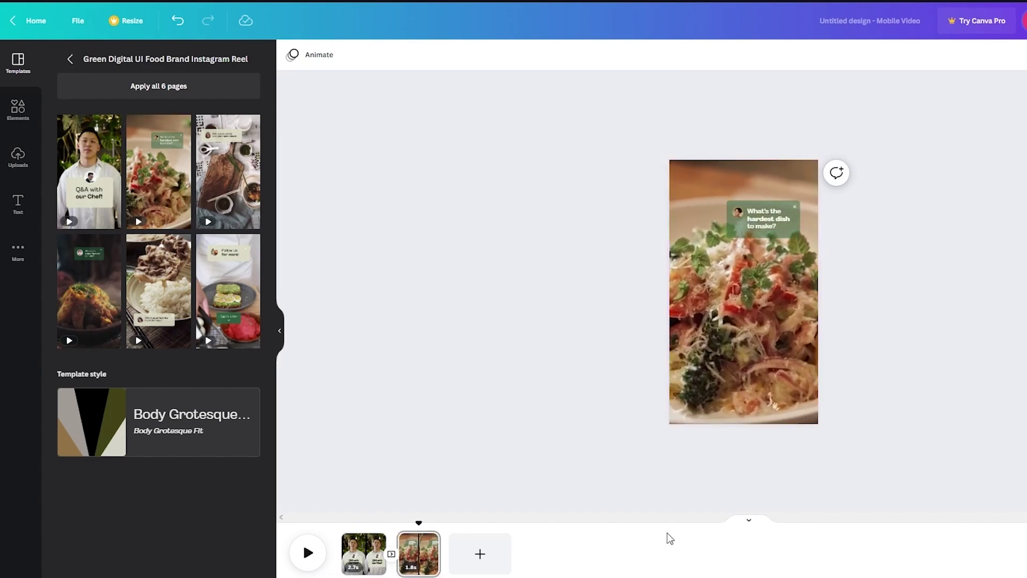
# Select the 'What's the hardest dish to make?' question sticker, then deselect it.
pyautogui.click(764, 232)
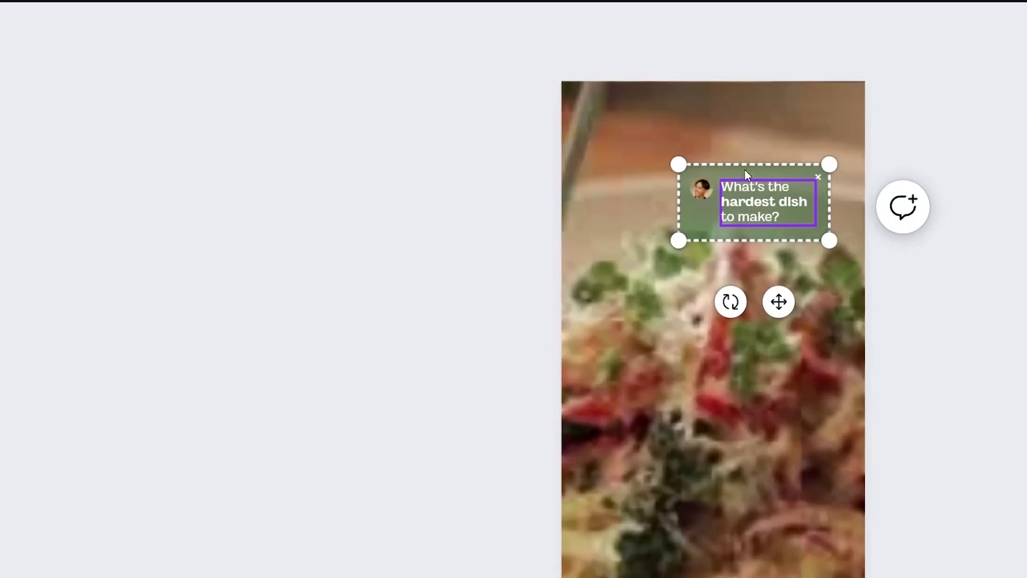
pyautogui.click(982, 278)
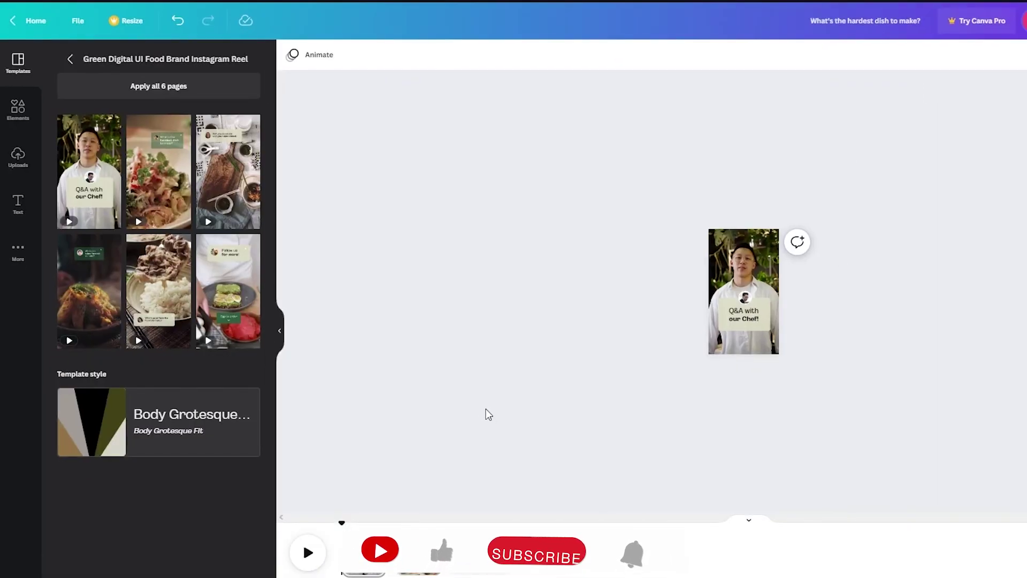
# Drag the Q&A with our Chef clip's edge out to about 3.9 seconds and preview the timing.
pyautogui.click(364, 570)
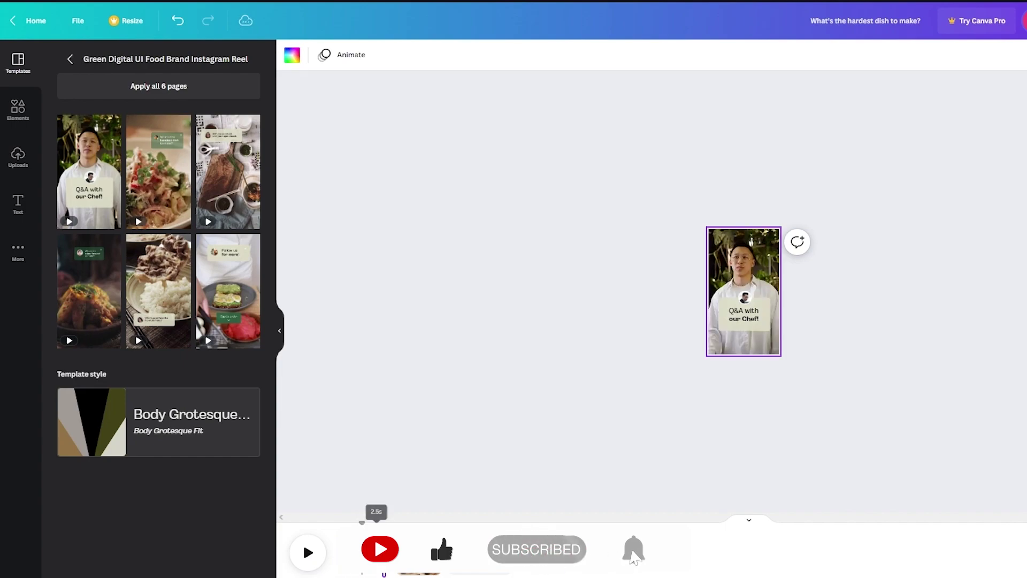
pyautogui.moveTo(344, 562)
pyautogui.mouseDown()
pyautogui.moveTo(303, 561)
pyautogui.moveTo(370, 561)
pyautogui.moveTo(353, 560)
pyautogui.mouseUp()
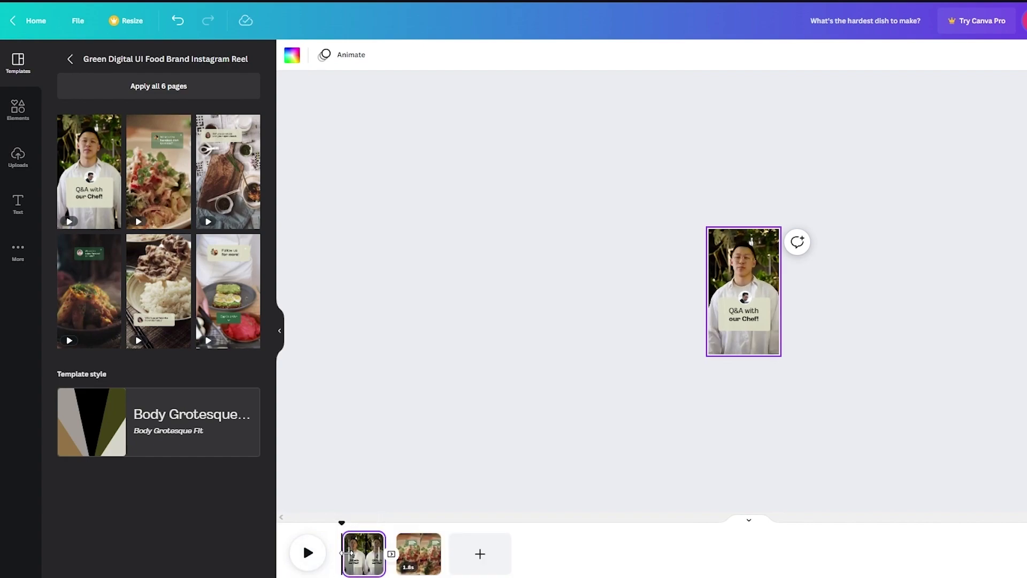
pyautogui.moveTo(345, 552)
pyautogui.mouseDown()
pyautogui.moveTo(289, 546)
pyautogui.moveTo(343, 546)
pyautogui.mouseUp()
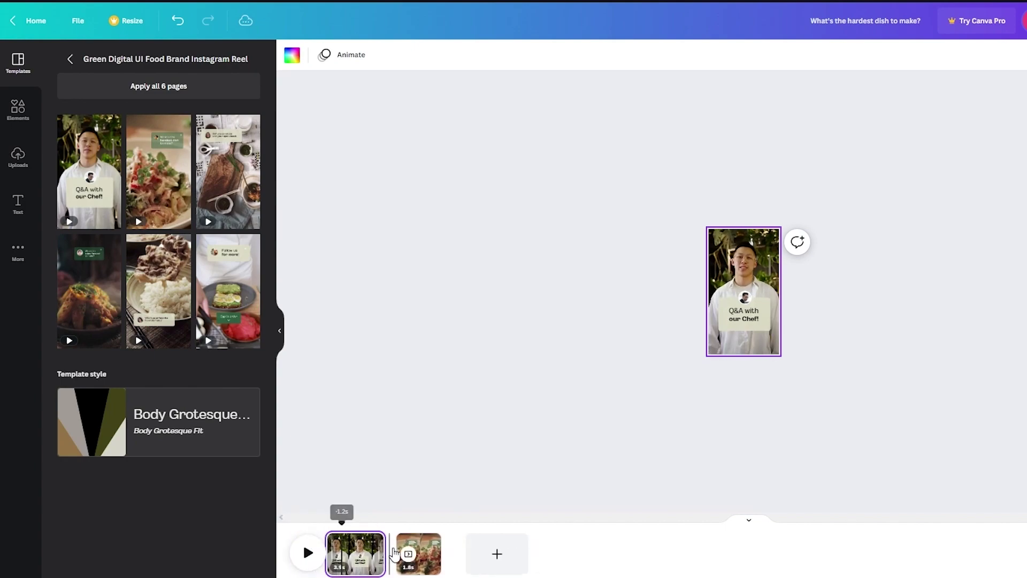
pyautogui.press('space')
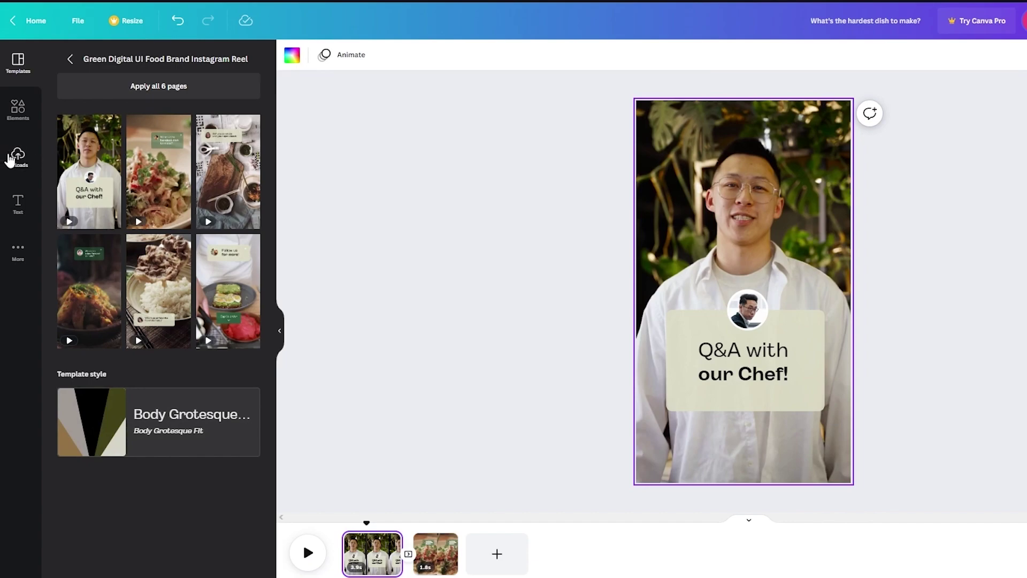
pyautogui.click(19, 200)
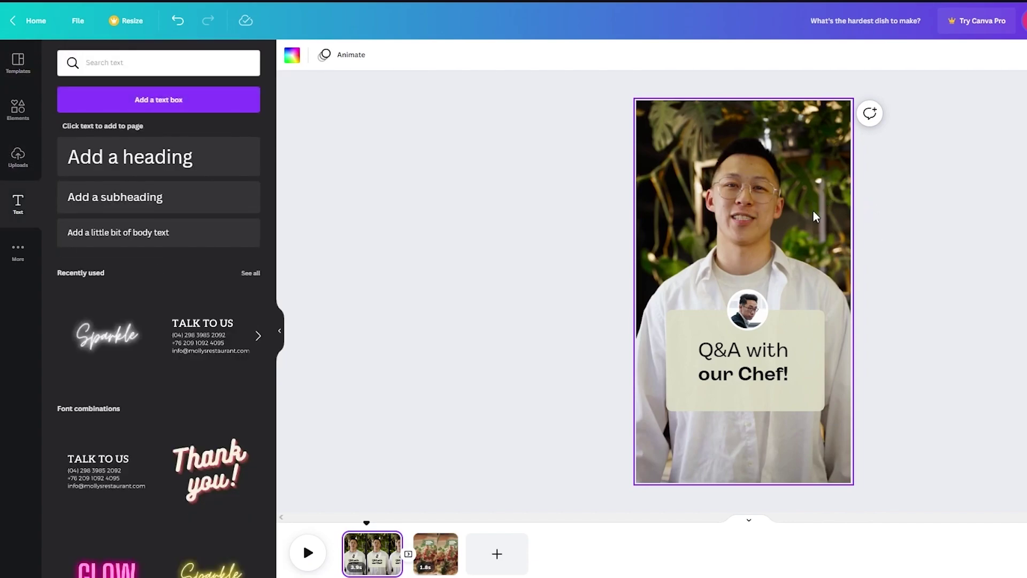
# Search elements for 'chef' and place the chef-hat outline graphic on the chef's head.
pyautogui.click(31, 113)
pyautogui.click(146, 64)
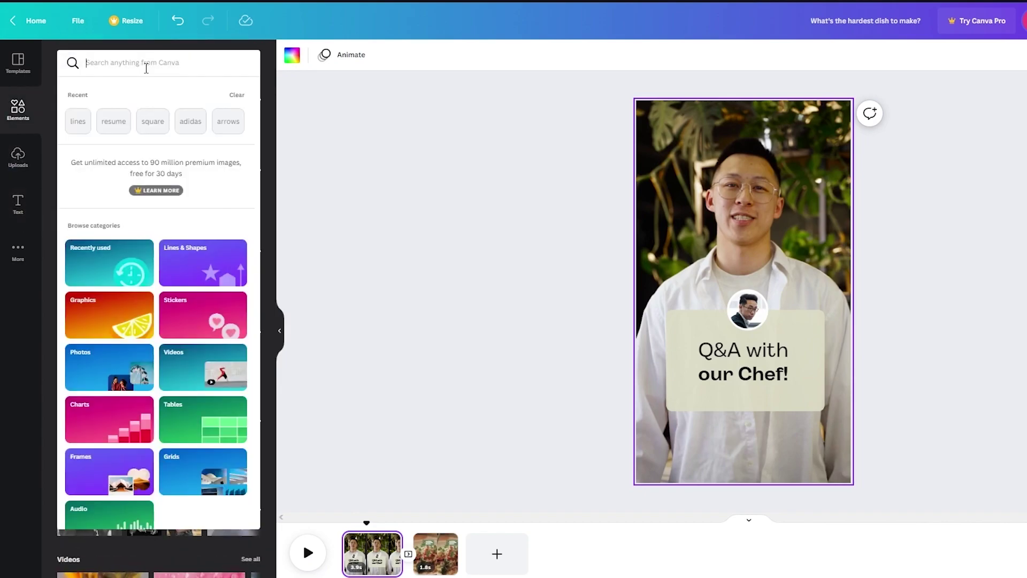
pyautogui.write('chef')
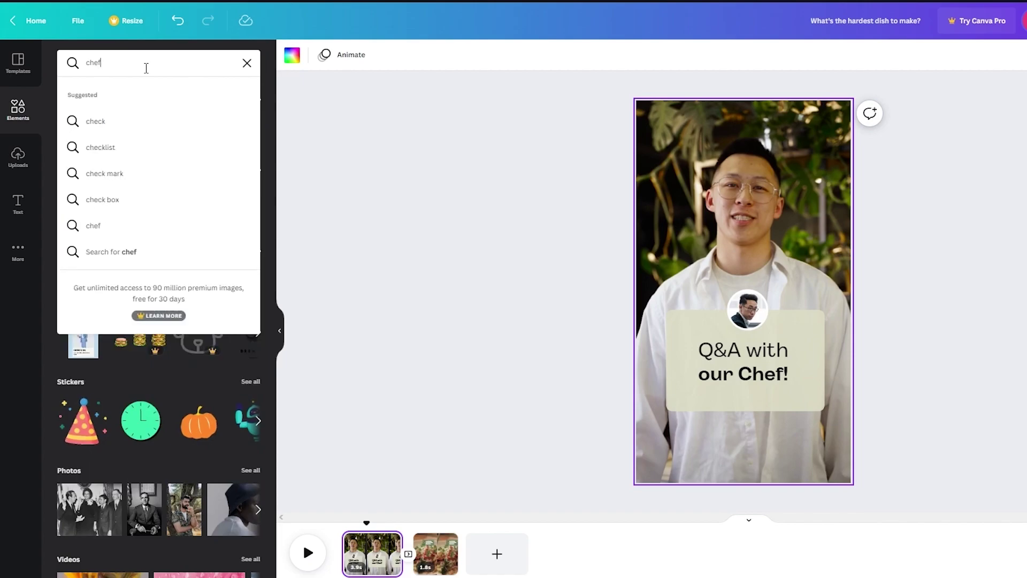
pyautogui.press('Return')
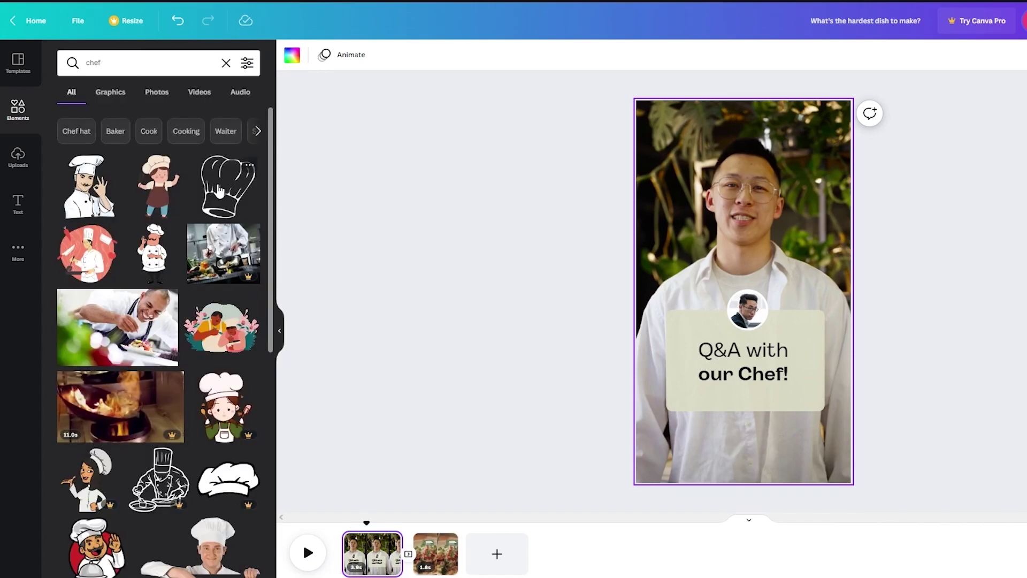
pyautogui.click(219, 190)
pyautogui.moveTo(747, 271); pyautogui.dragTo(763, 102)
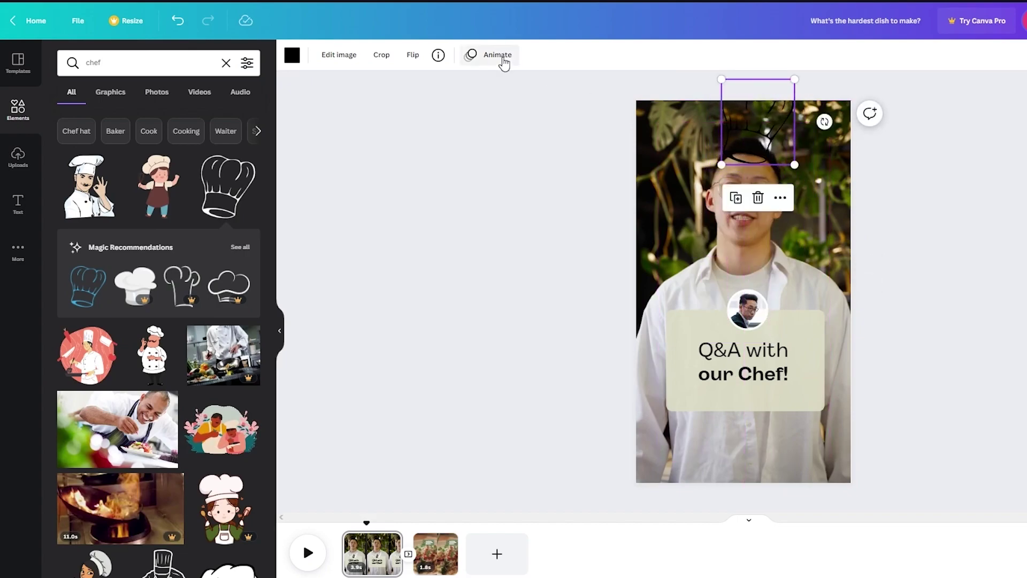
# Recolour the chef-hat graphic white.
pyautogui.click(292, 55)
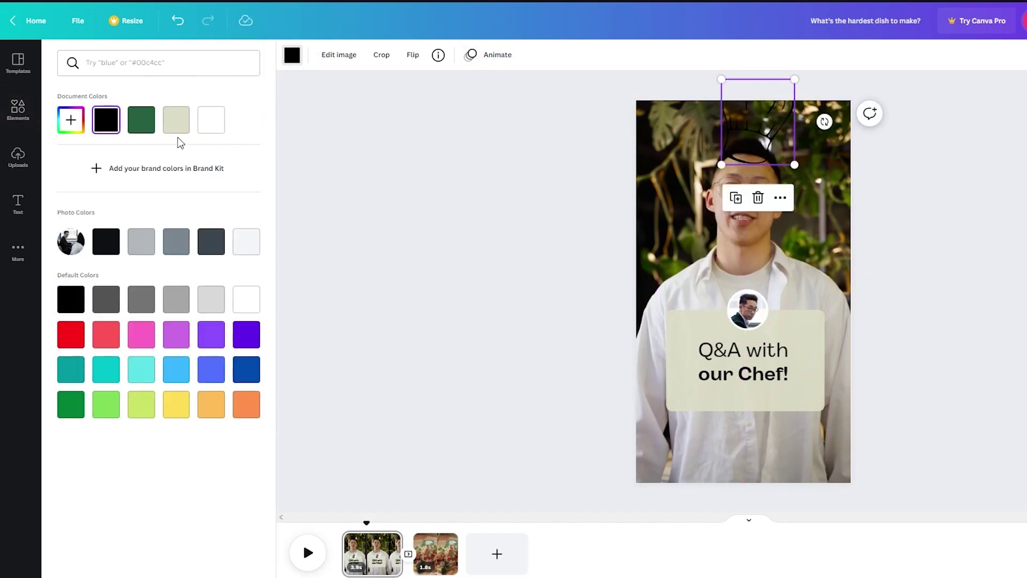
pyautogui.click(140, 129)
pyautogui.click(211, 120)
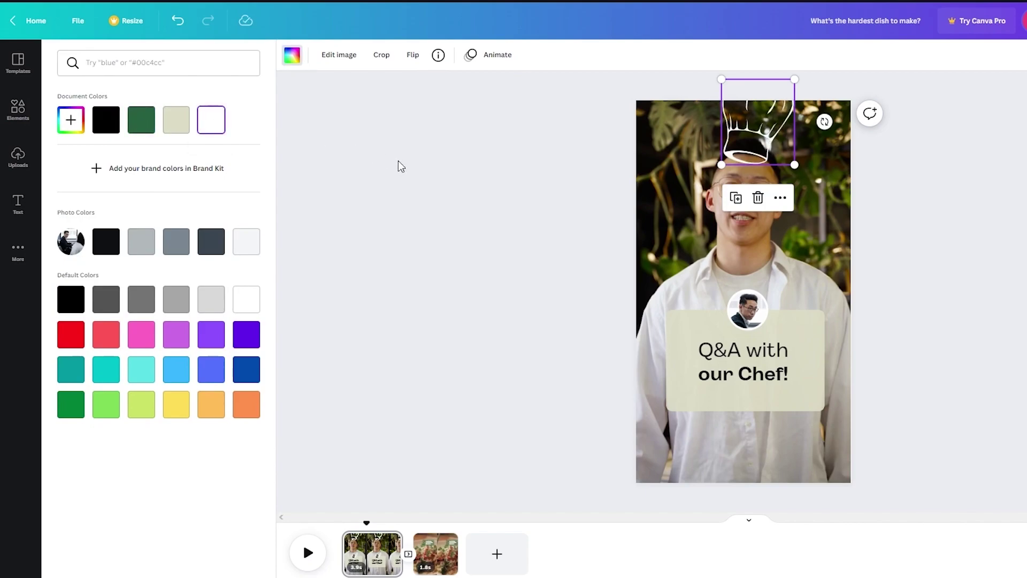
pyautogui.press('Escape')
pyautogui.click(705, 286)
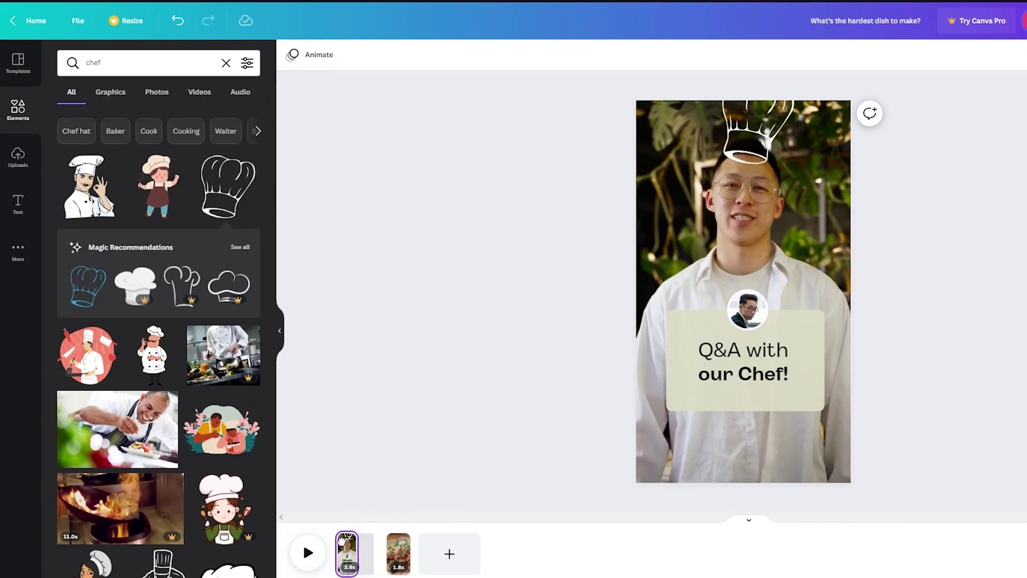
# Replay the Q&A page from its start, then reselect the chef-hat graphic.
pyautogui.click(365, 544)
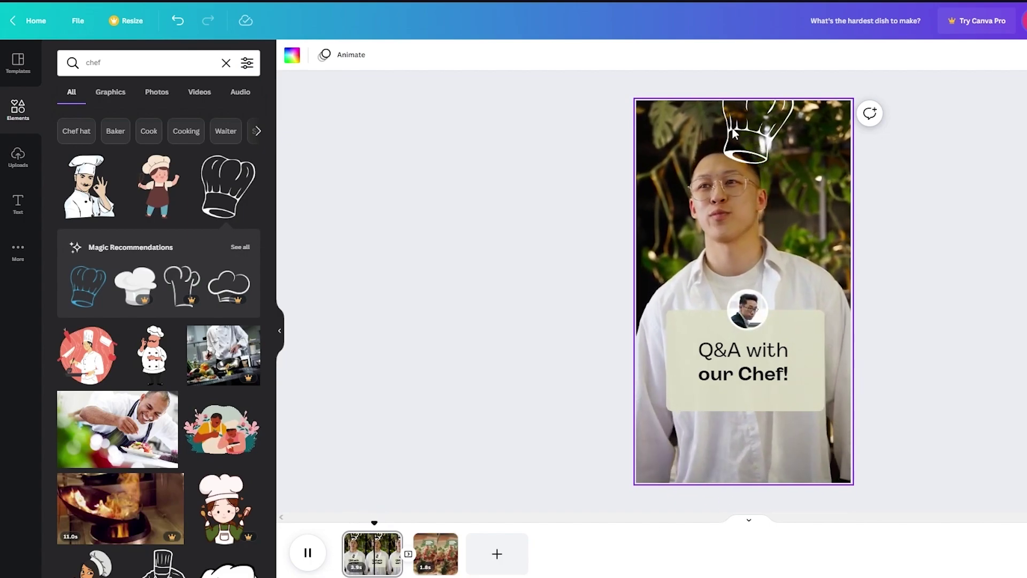
pyautogui.press('space')
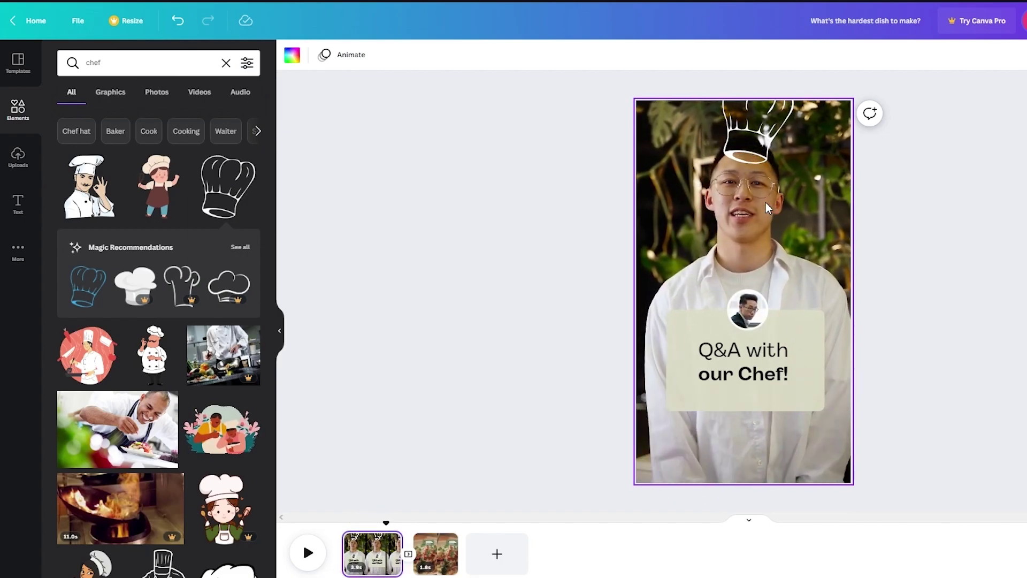
pyautogui.click(754, 131)
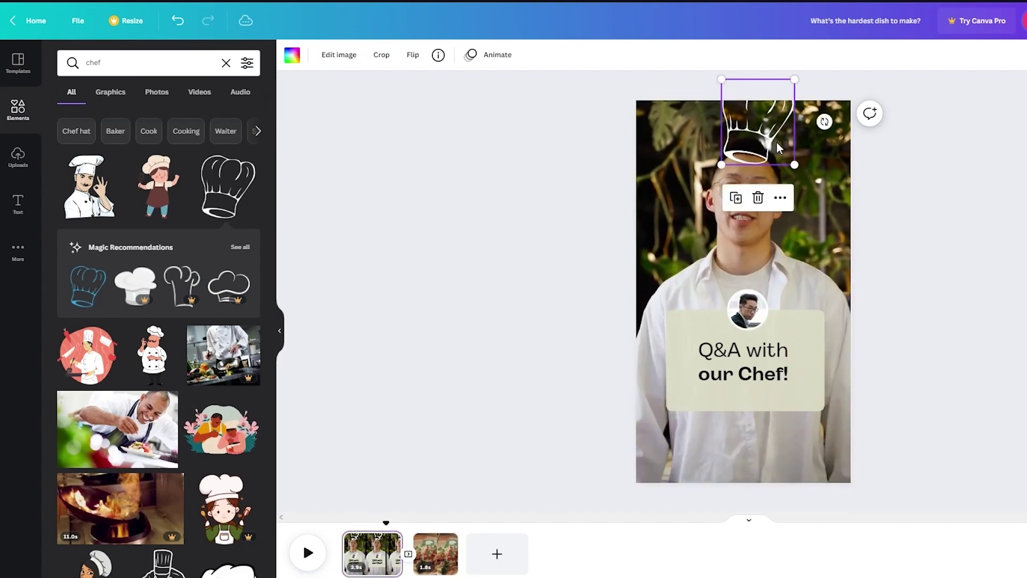
# Apply the Neon animation to the chef hat, playing on both enter and exit.
pyautogui.click(477, 61)
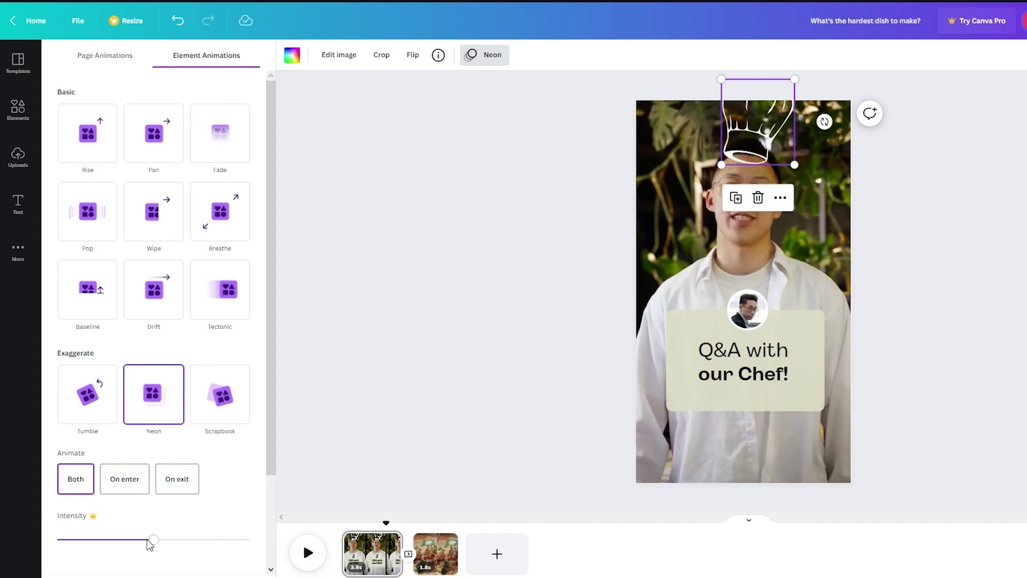
pyautogui.click(138, 483)
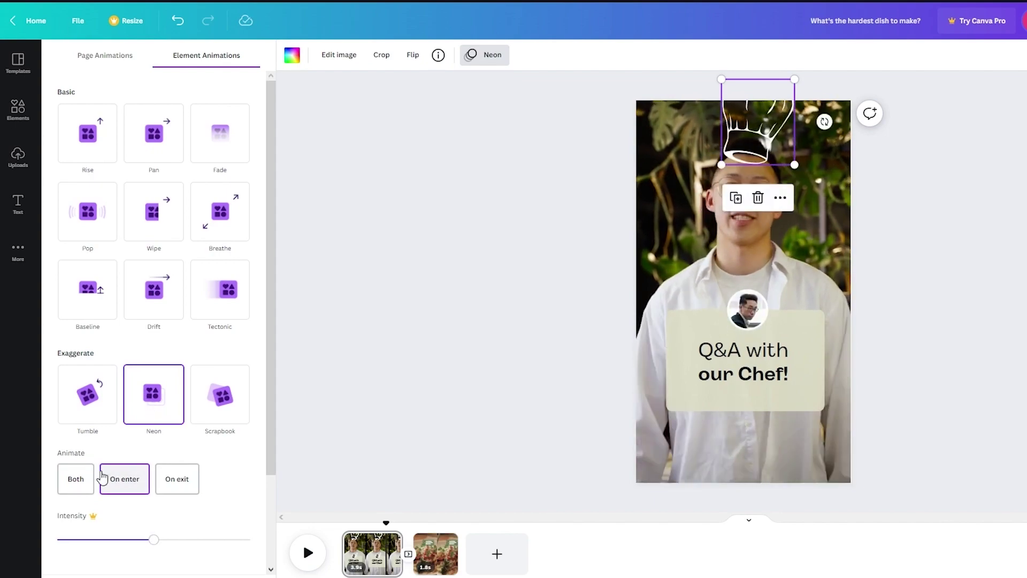
pyautogui.click(76, 477)
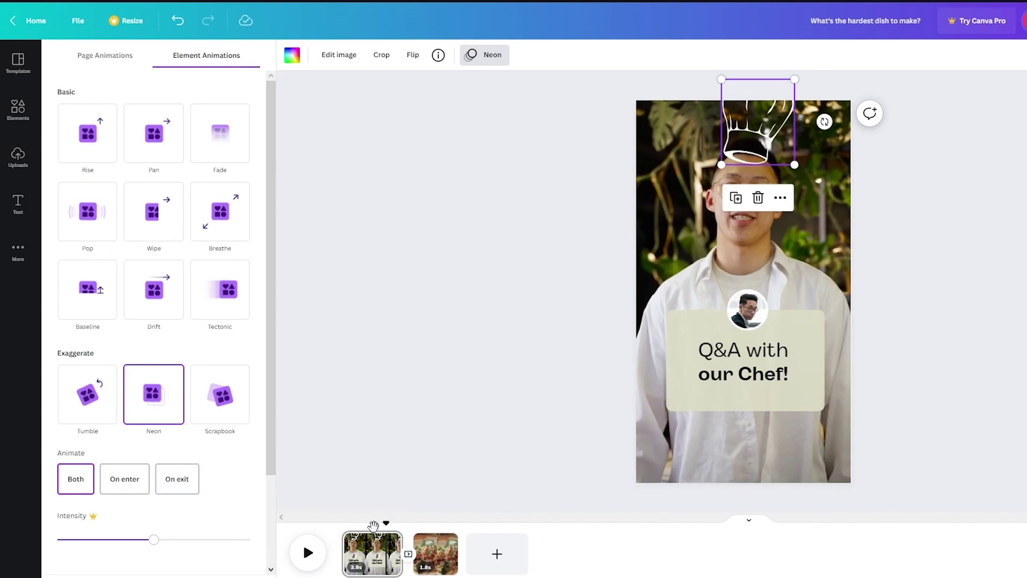
# Rewind and play the video to preview the hat animation, stopping near 4.6 seconds.
pyautogui.moveTo(373, 526); pyautogui.dragTo(325, 529)
pyautogui.press('space')
pyautogui.moveTo(442, 522); pyautogui.dragTo(431, 522)
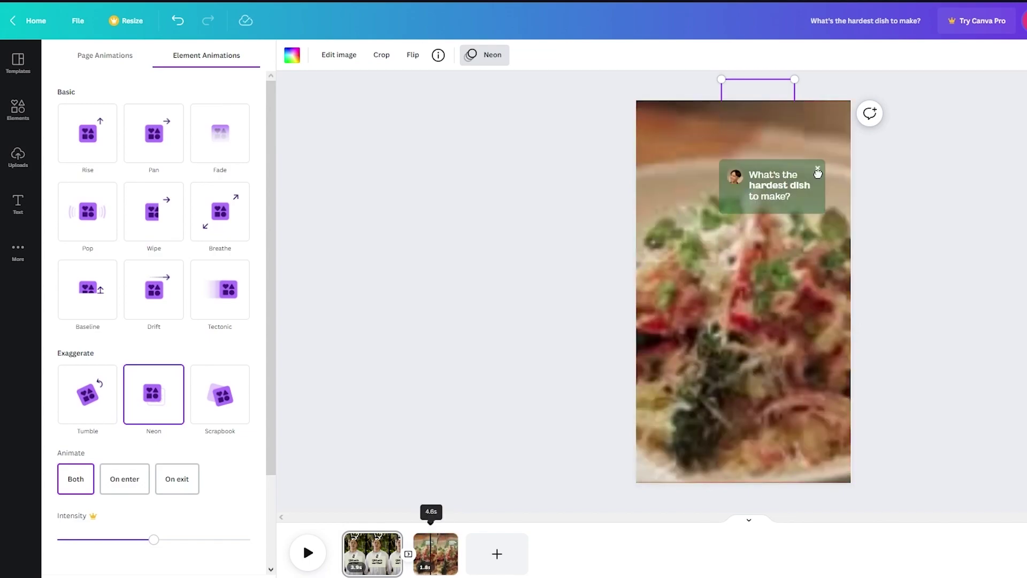
# Select the pasta page and show the Green Digital UI Food Brand Instagram Reel pages.
pyautogui.click(756, 294)
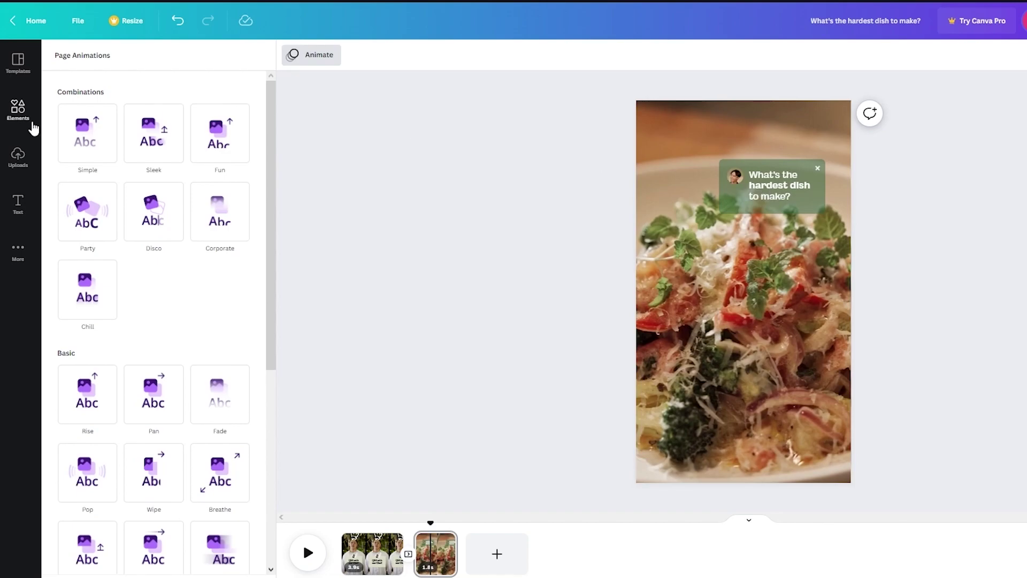
pyautogui.click(18, 111)
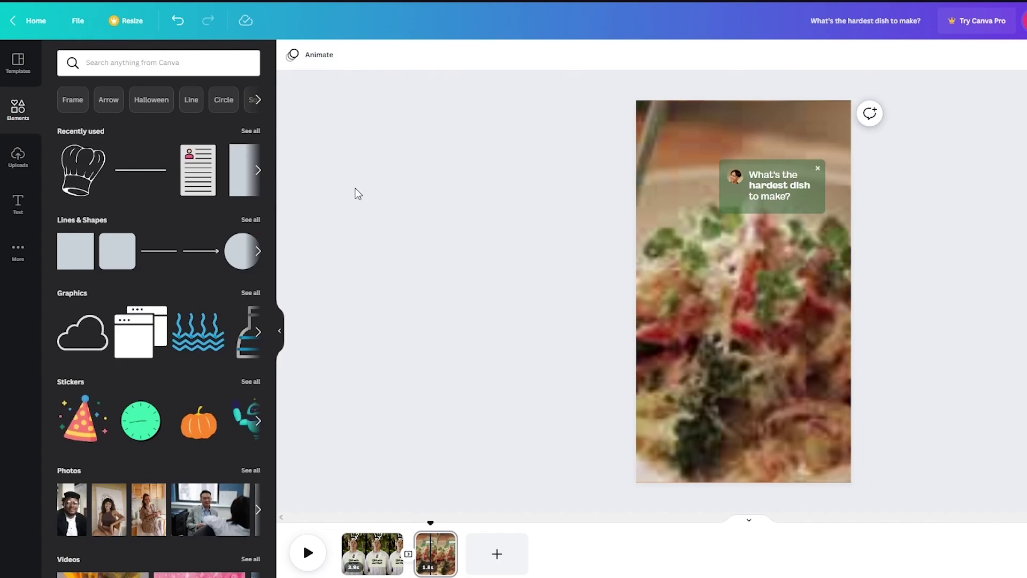
pyautogui.click(5, 62)
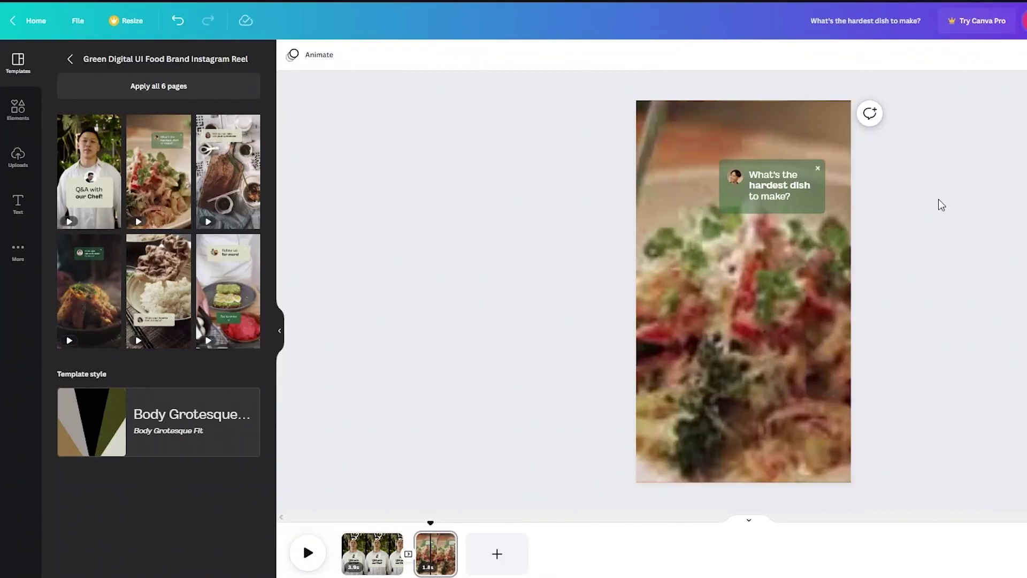
pyautogui.hotkey('ctrl', 'alt', 'p')
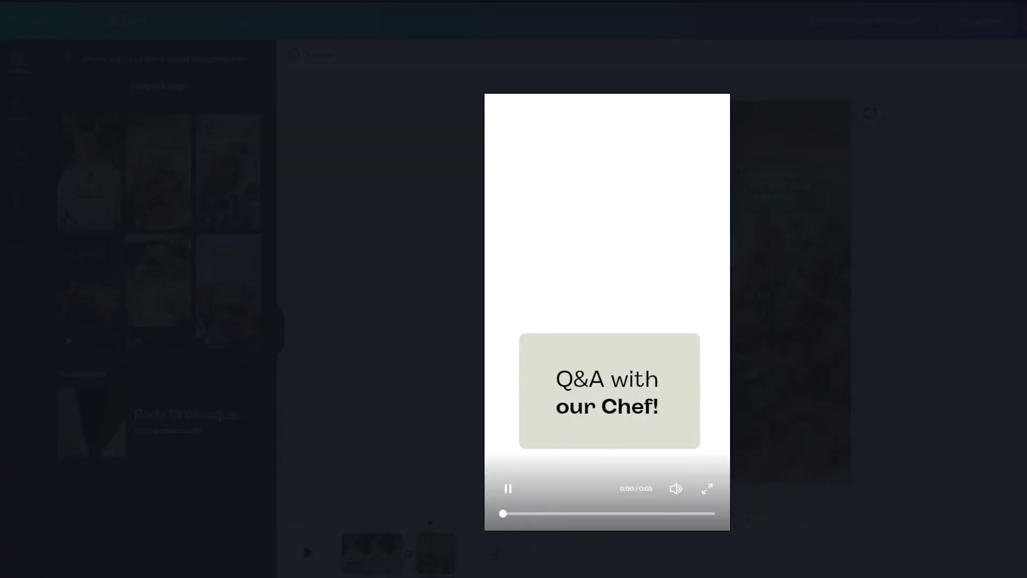
pyautogui.press('Escape')
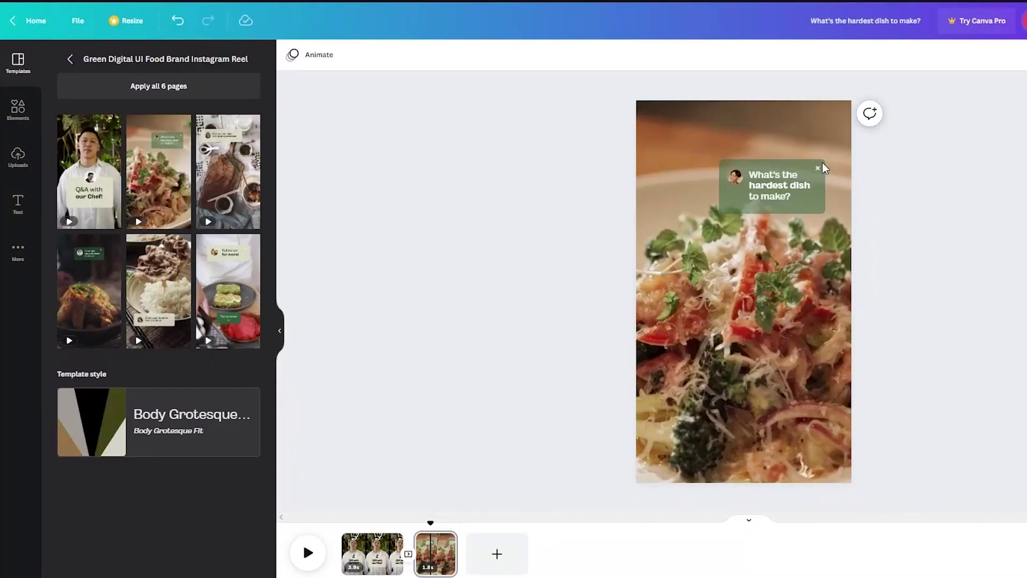
pyautogui.hotkey('ctrl', 'alt', 'p')
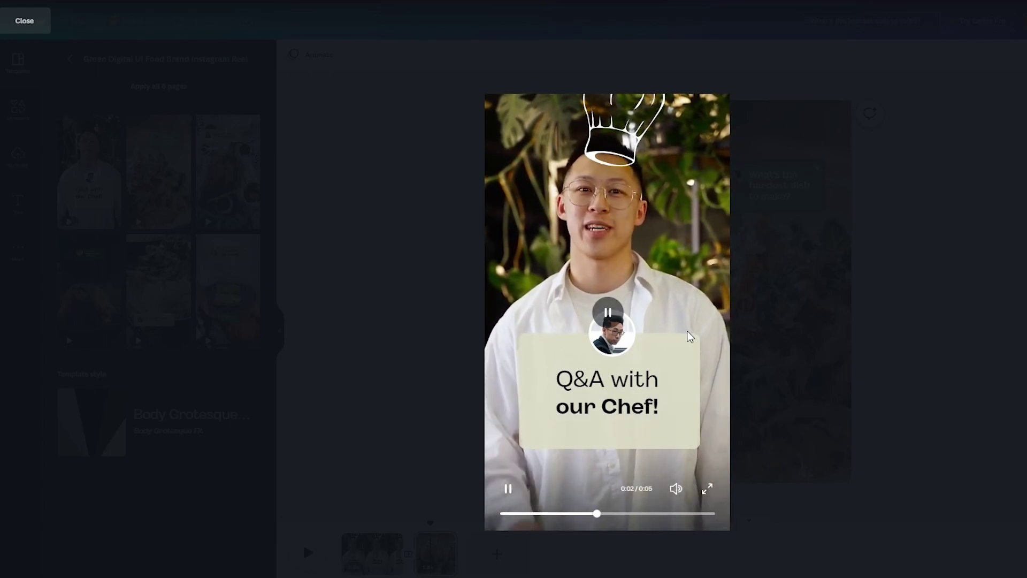
pyautogui.press('Escape')
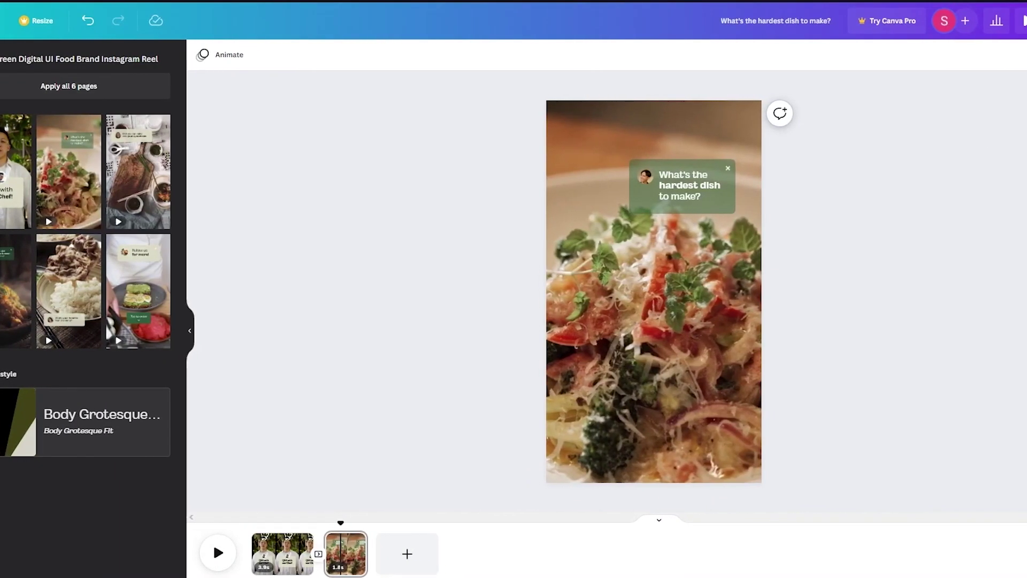
pyautogui.click(997, 21)
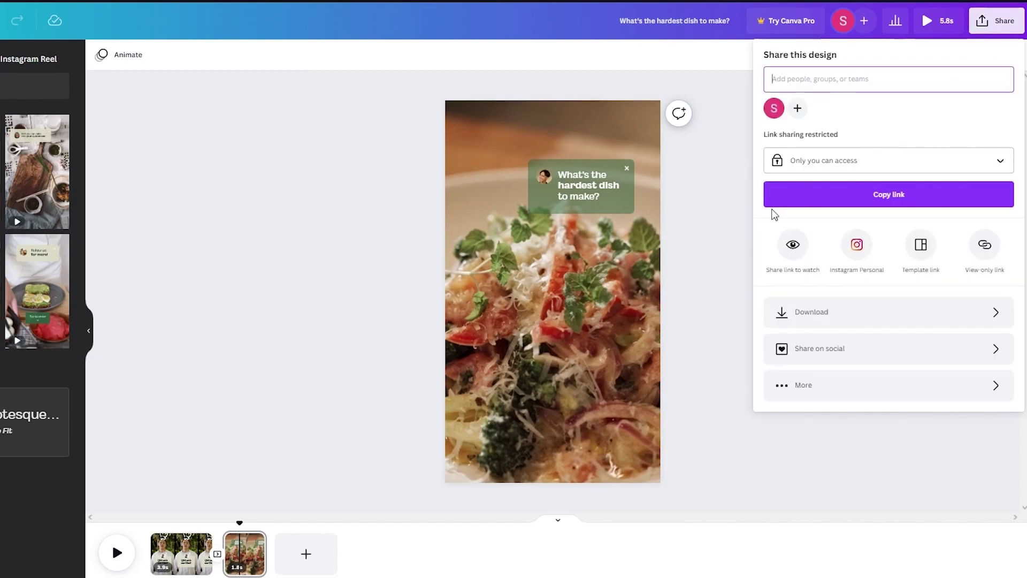
pyautogui.click(842, 321)
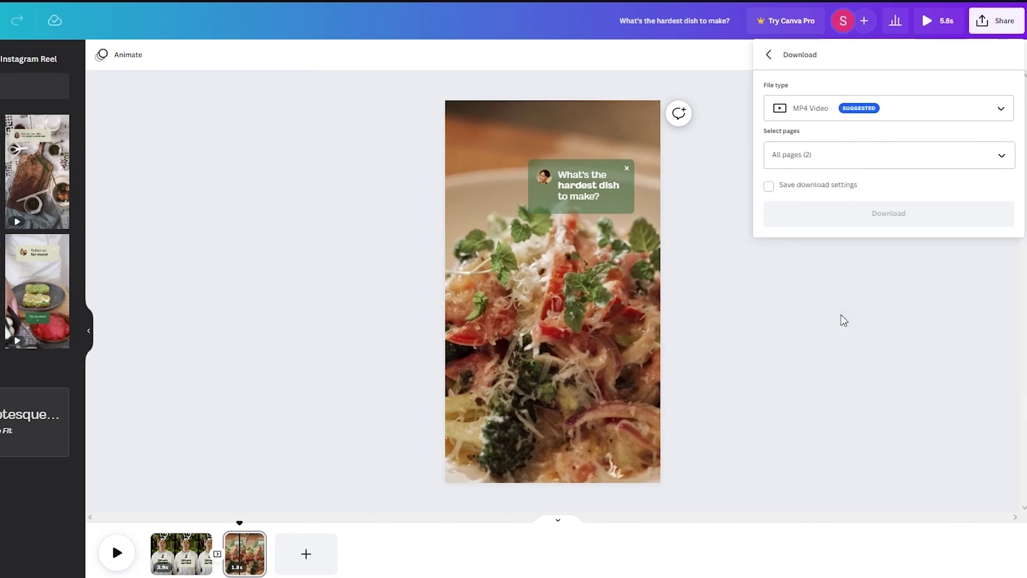
pyautogui.click(879, 113)
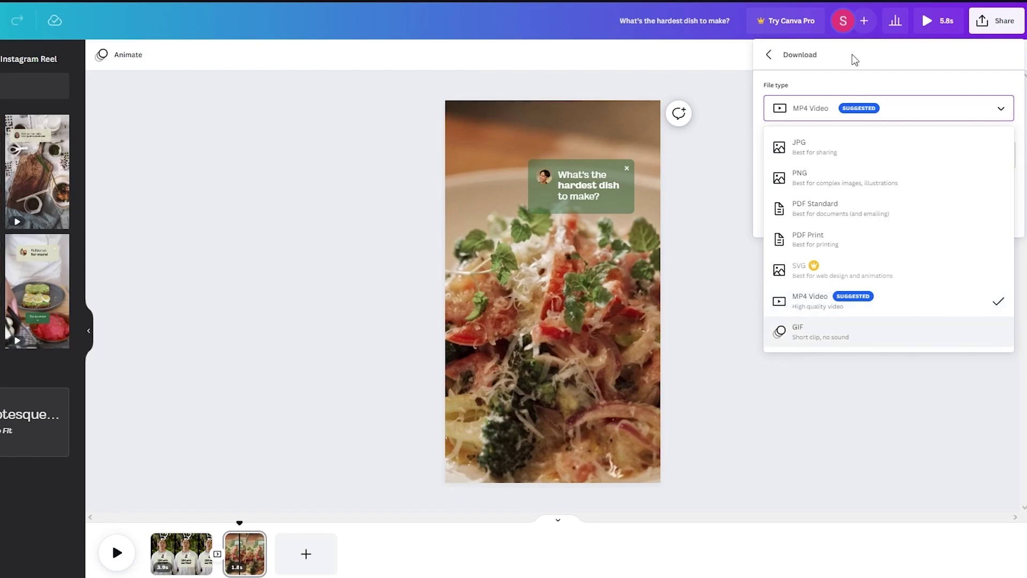
pyautogui.click(870, 8)
pyautogui.click(992, 29)
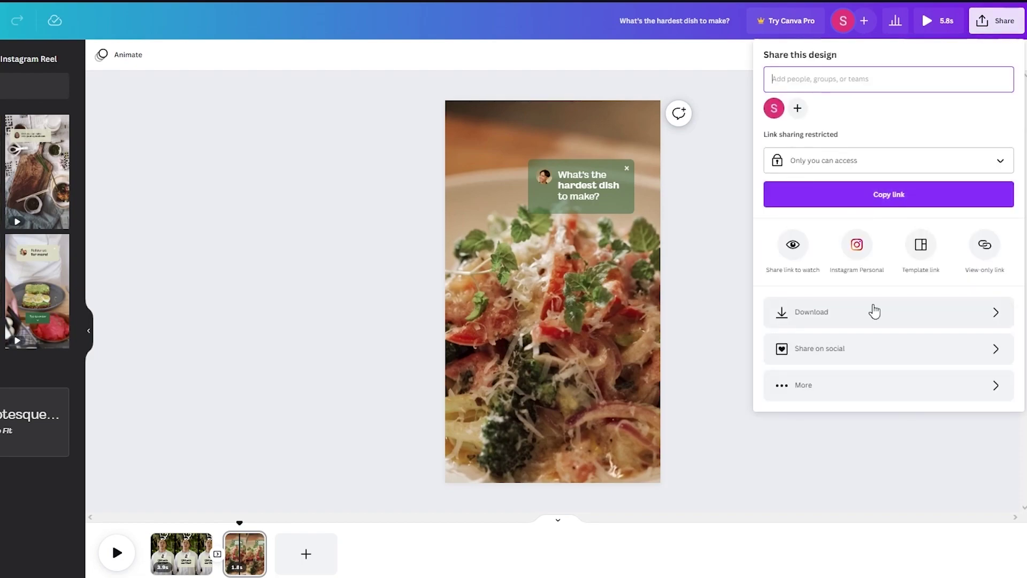
pyautogui.click(875, 311)
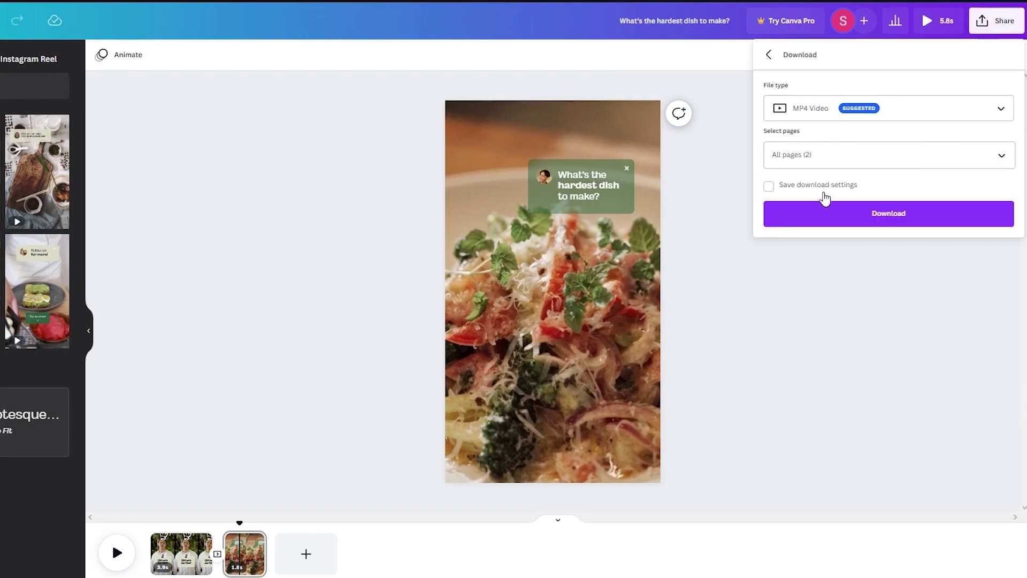
pyautogui.click(803, 325)
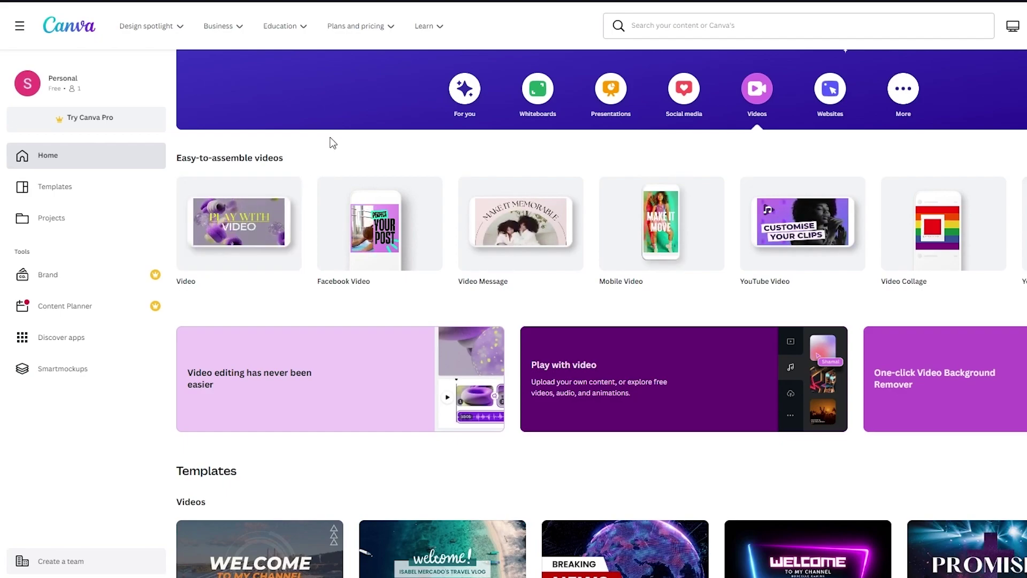
# Open a new blank 1920 × 1080 video design from Home.
pyautogui.moveTo(252, 245)
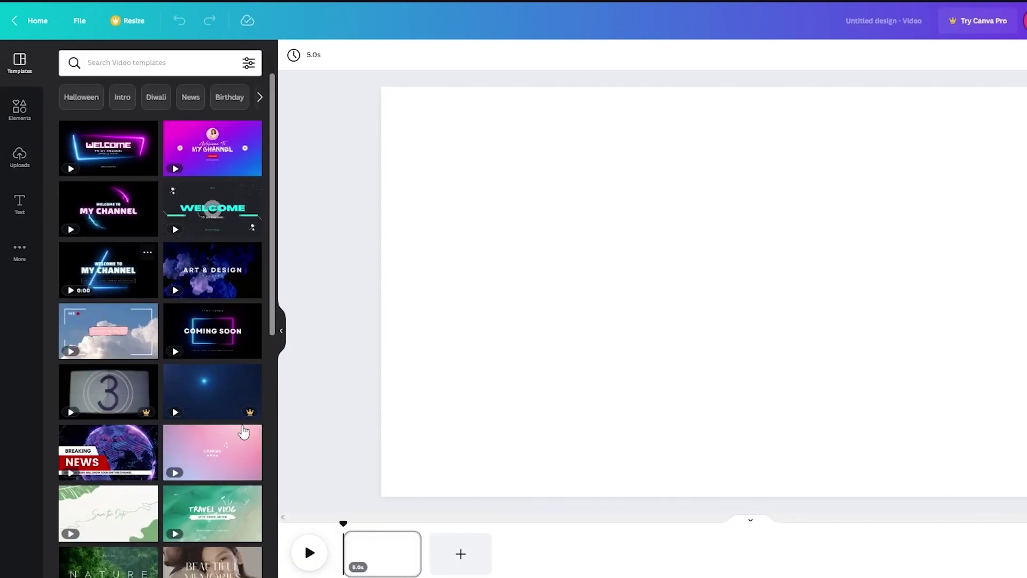
# Place the neon WELCOME TO MY CHANNEL template onto the blank video page.
pyautogui.scroll(-2, 242, 429)
pyautogui.scroll(2, 244, 432)
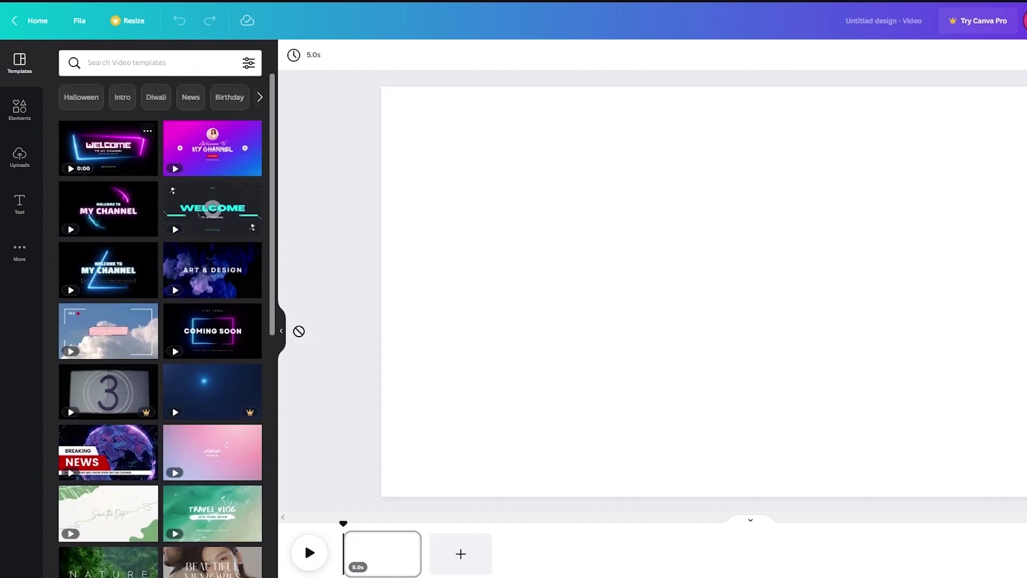
pyautogui.moveTo(299, 332); pyautogui.dragTo(382, 553)
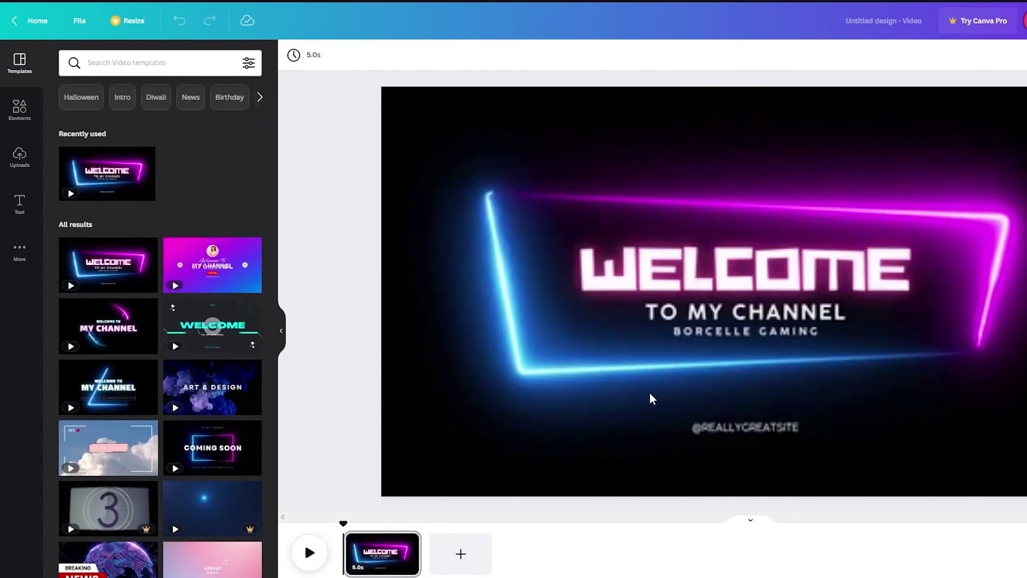
pyautogui.click(595, 262)
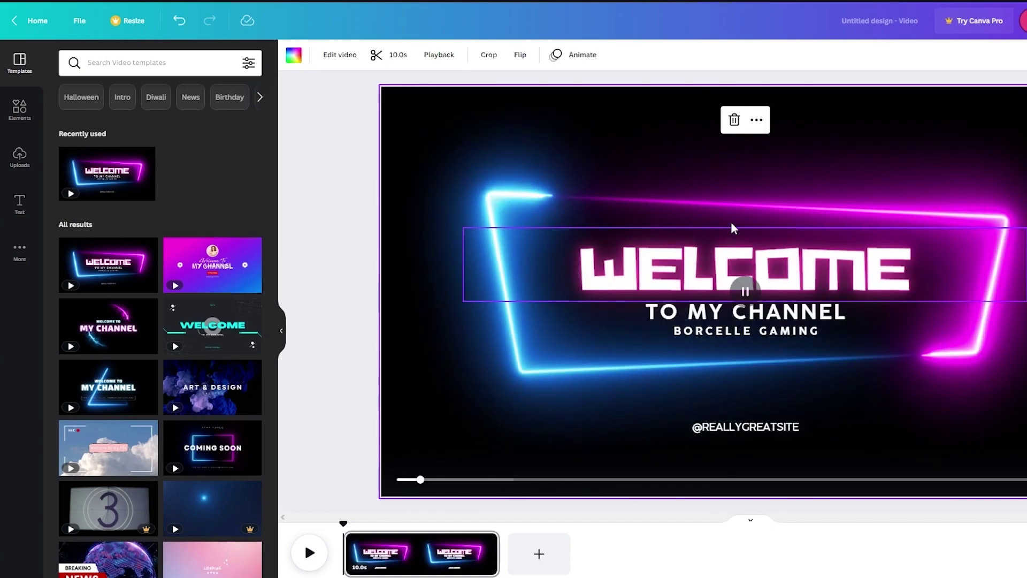
pyautogui.click(340, 258)
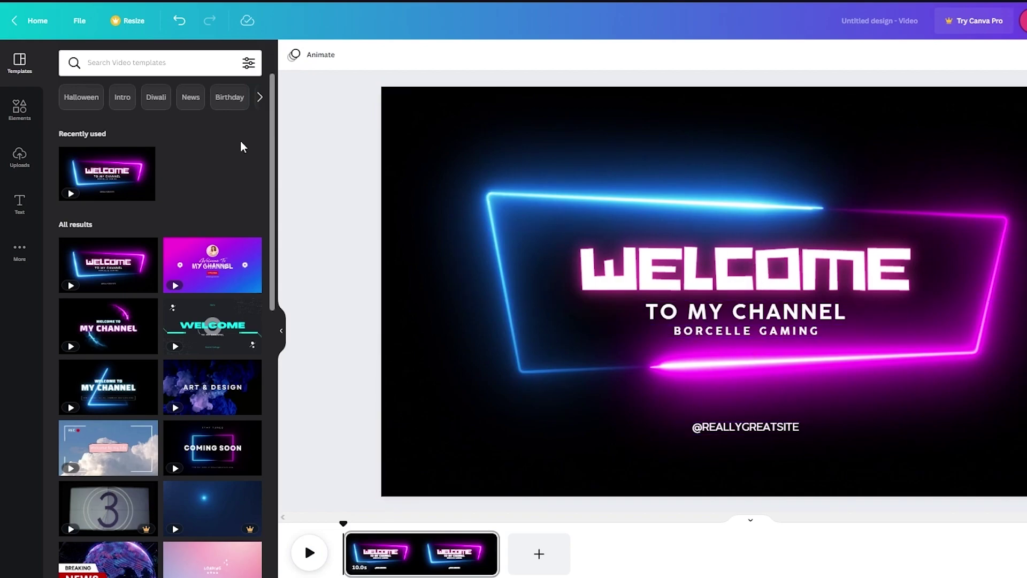
# Browse the uploaded media and audio, then the graphic elements and text styles.
pyautogui.click(20, 157)
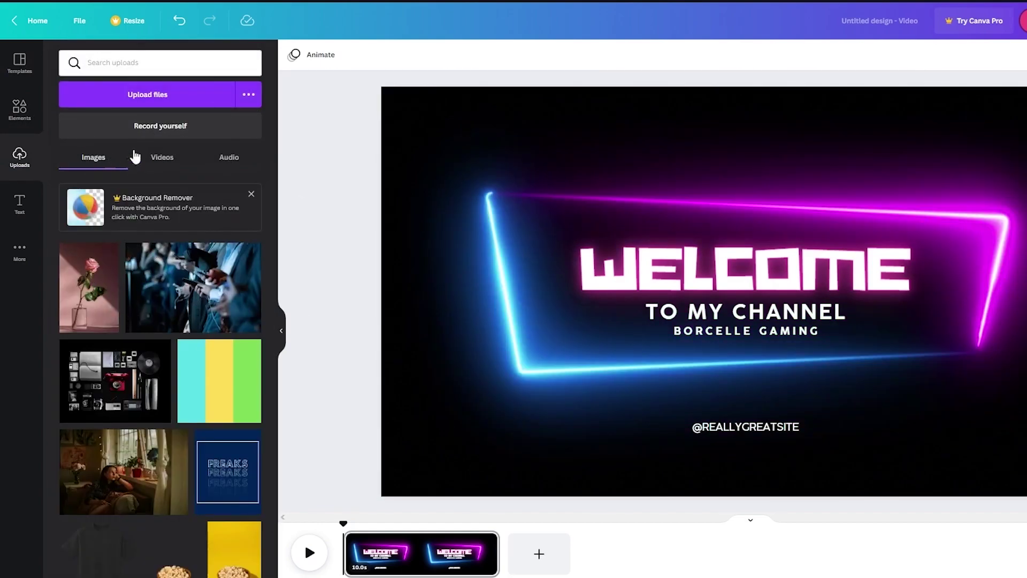
pyautogui.click(232, 160)
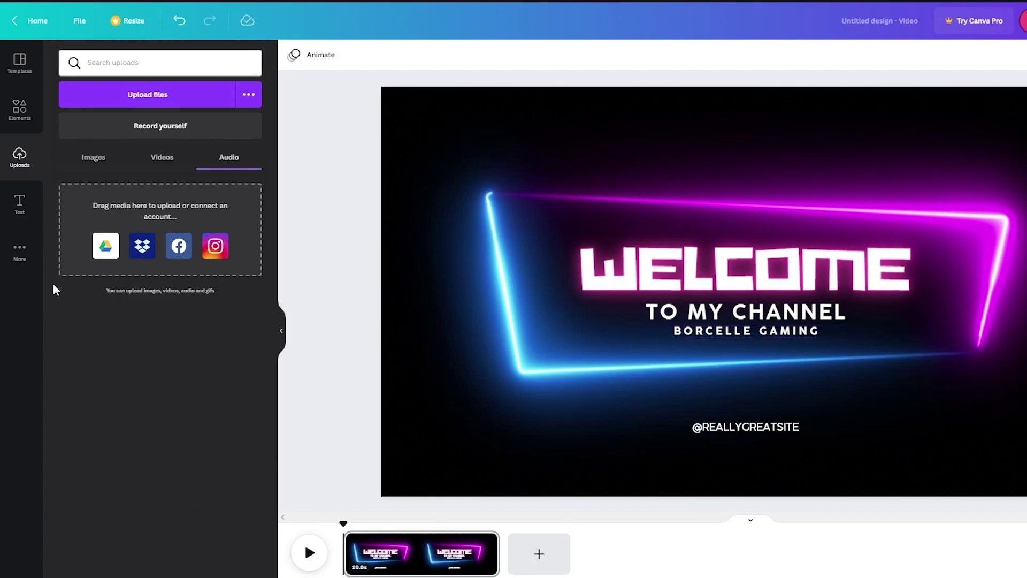
pyautogui.click(9, 124)
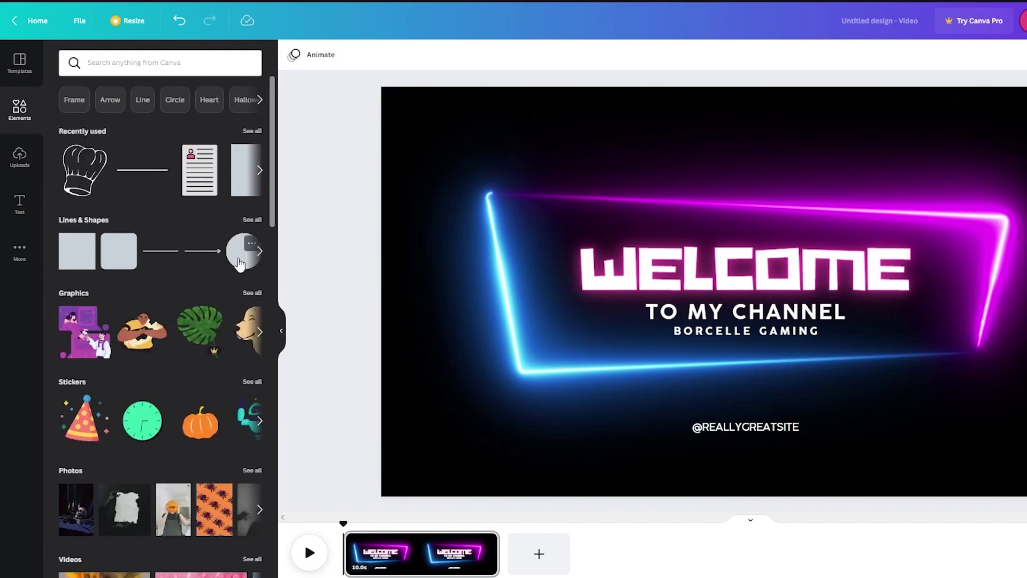
pyautogui.click(20, 203)
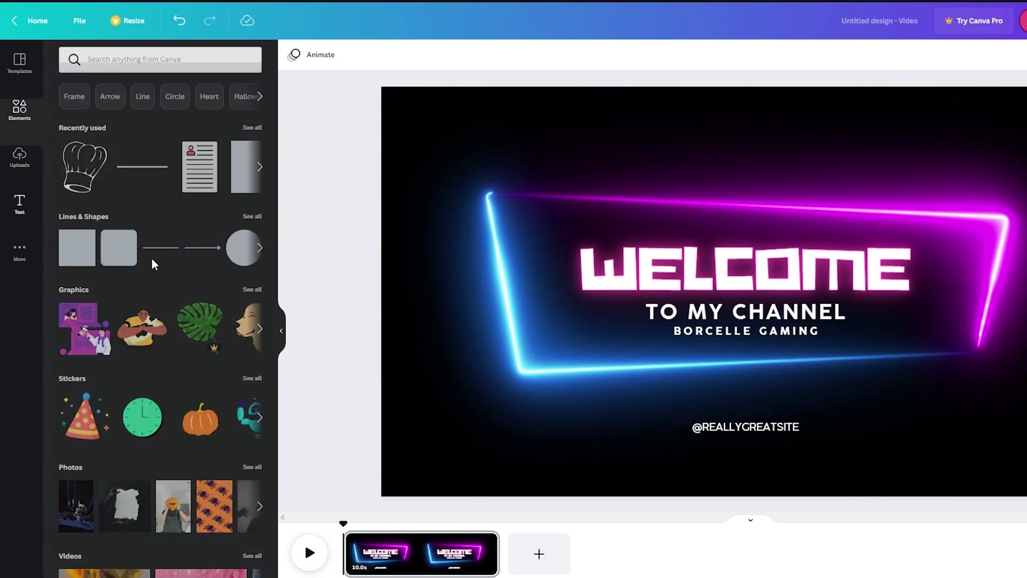
# Apply the Fade animation to the WELCOME title and preview the video full screen.
pyautogui.click(300, 57)
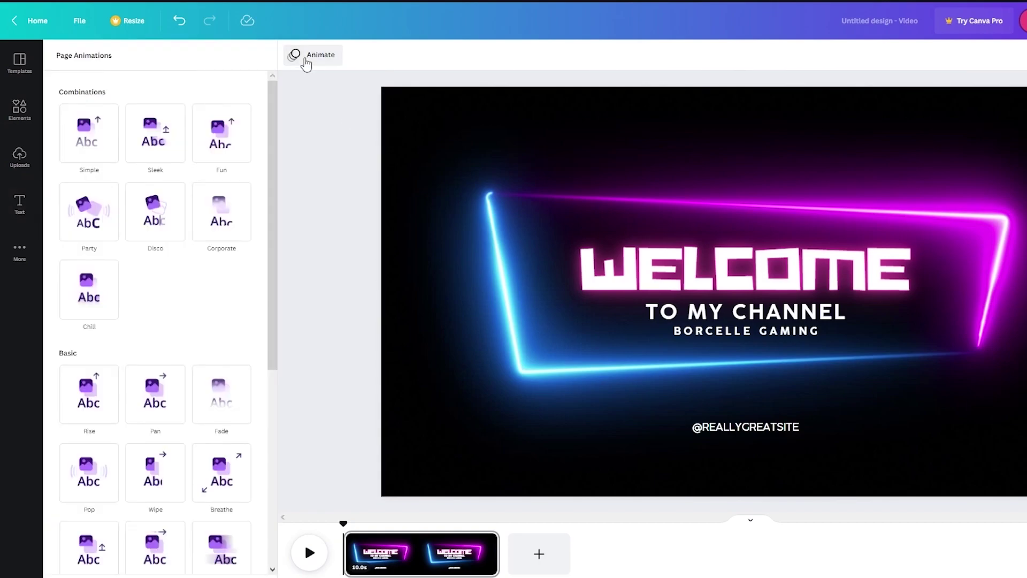
pyautogui.click(641, 284)
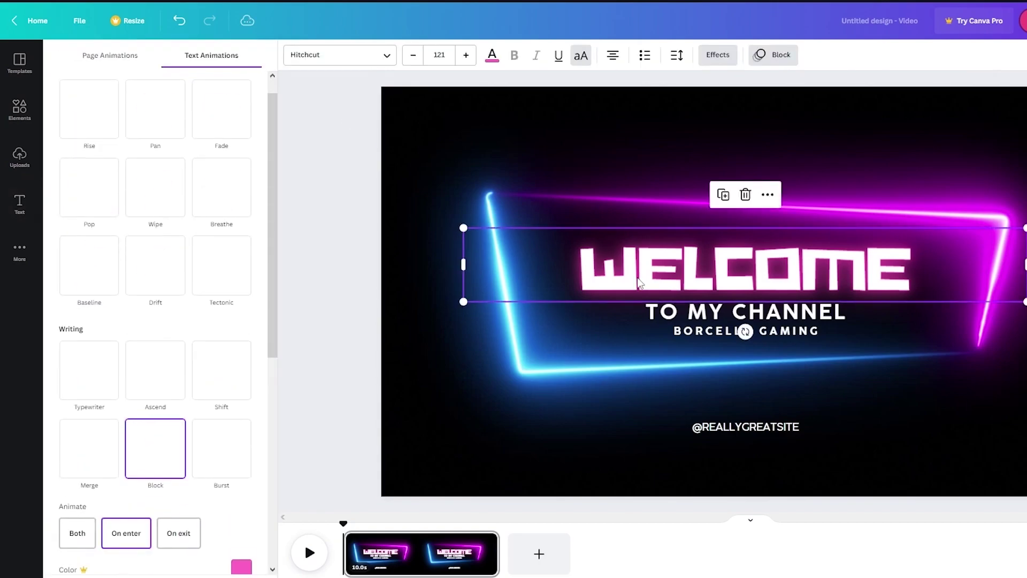
pyautogui.click(224, 110)
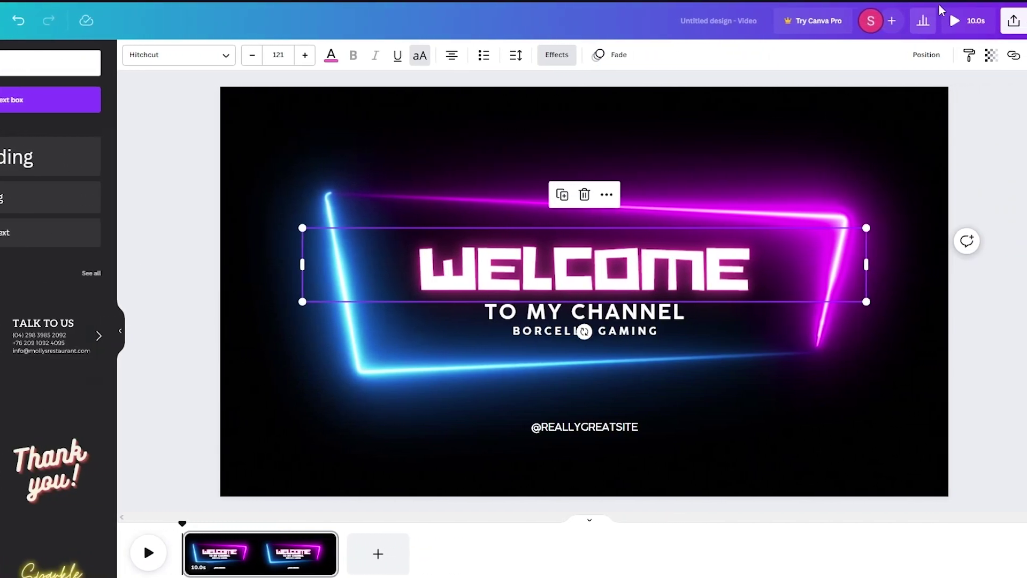
pyautogui.click(922, 24)
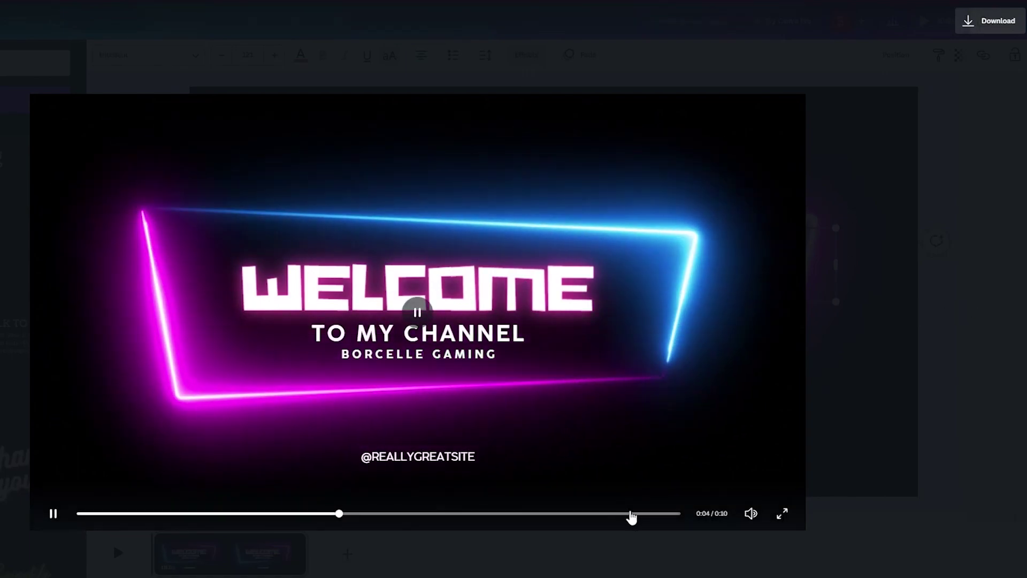
pyautogui.click(630, 513)
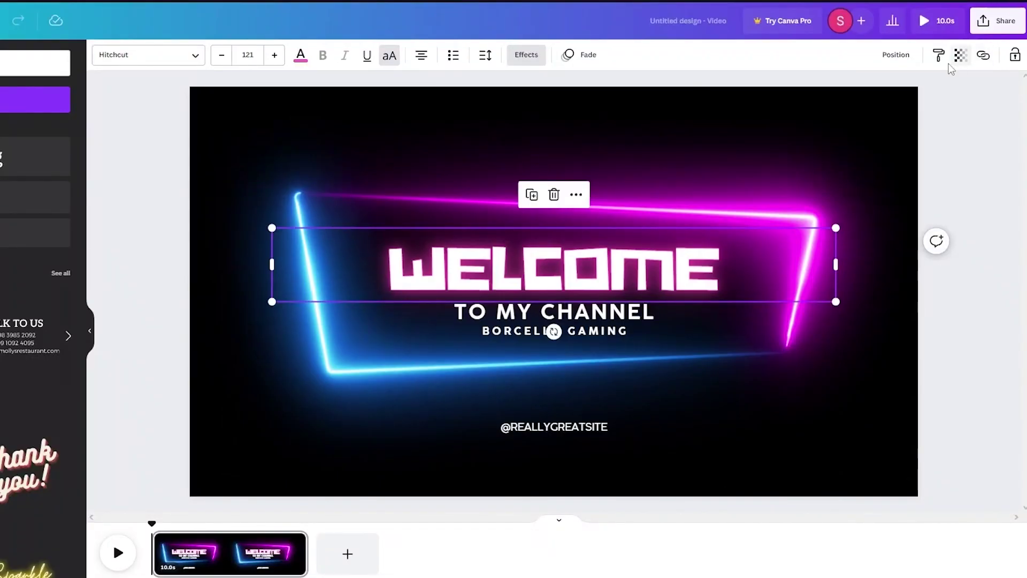
# Download the design as an MP4 Video.
pyautogui.click(998, 21)
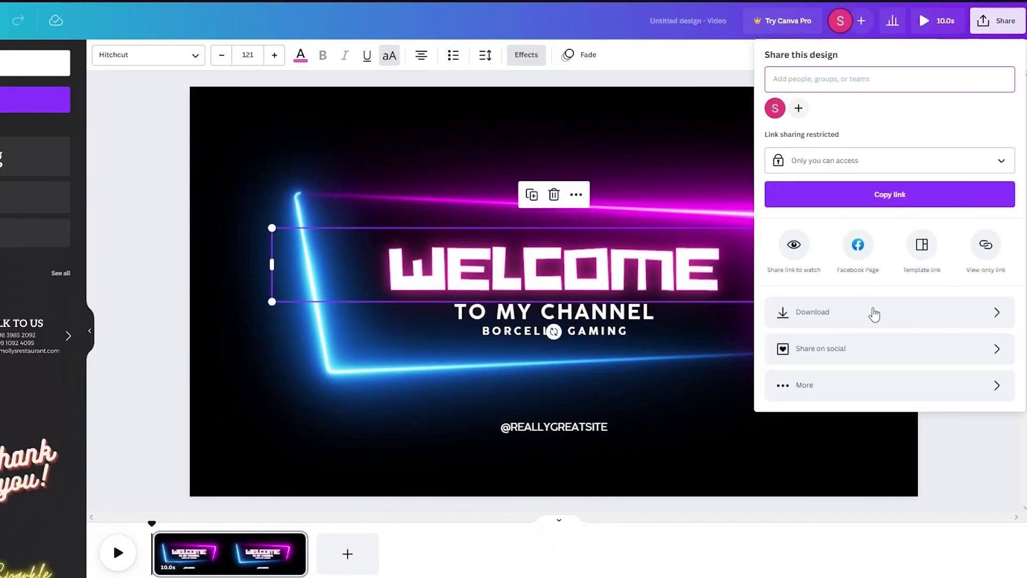
pyautogui.click(874, 314)
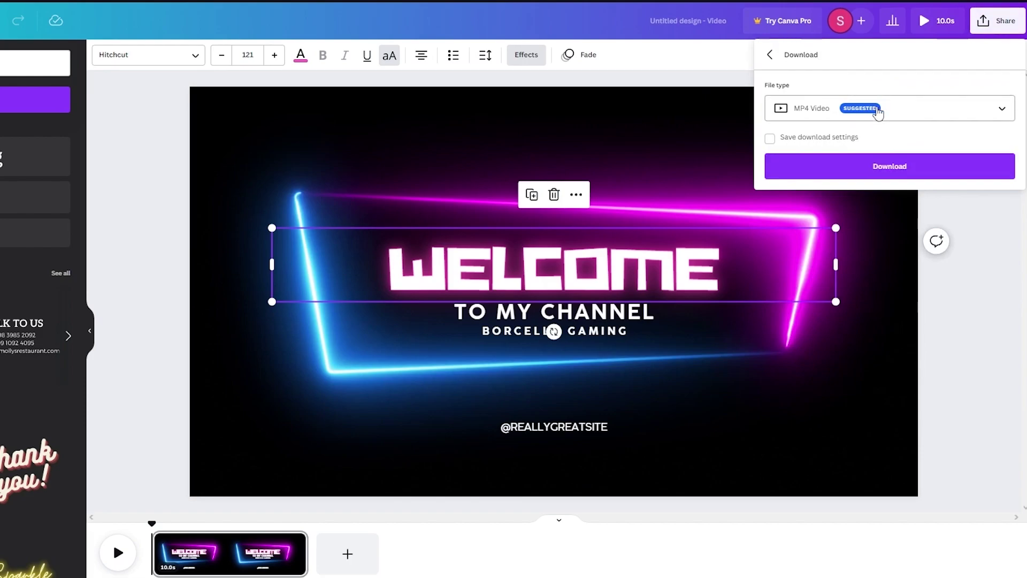
pyautogui.click(872, 111)
pyautogui.click(872, 112)
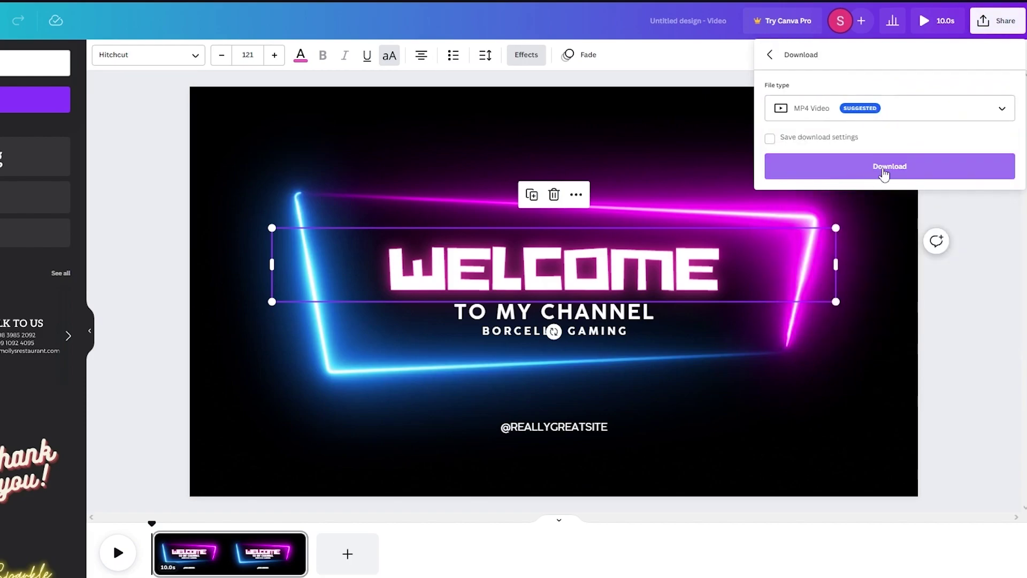
pyautogui.click(982, 259)
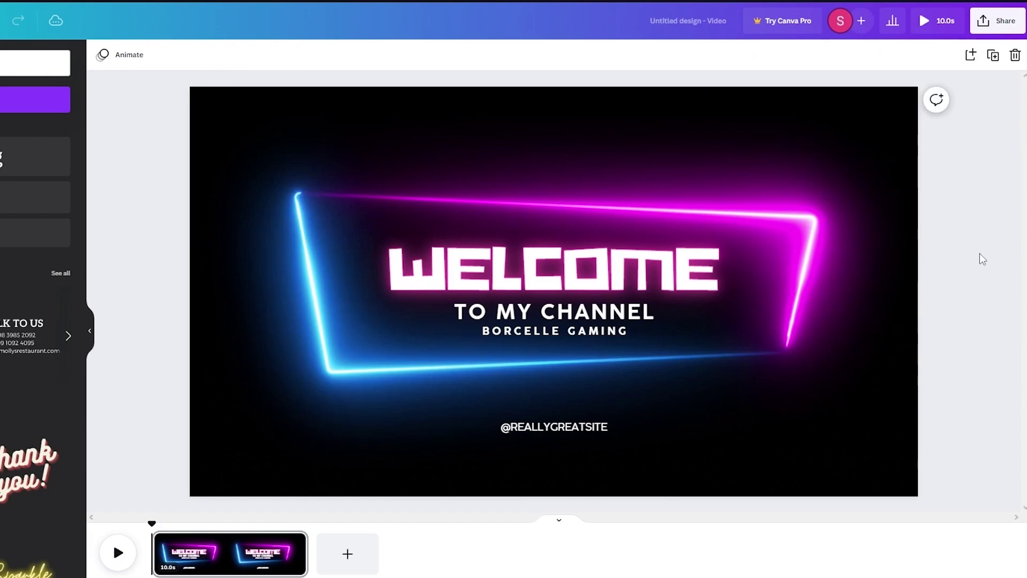